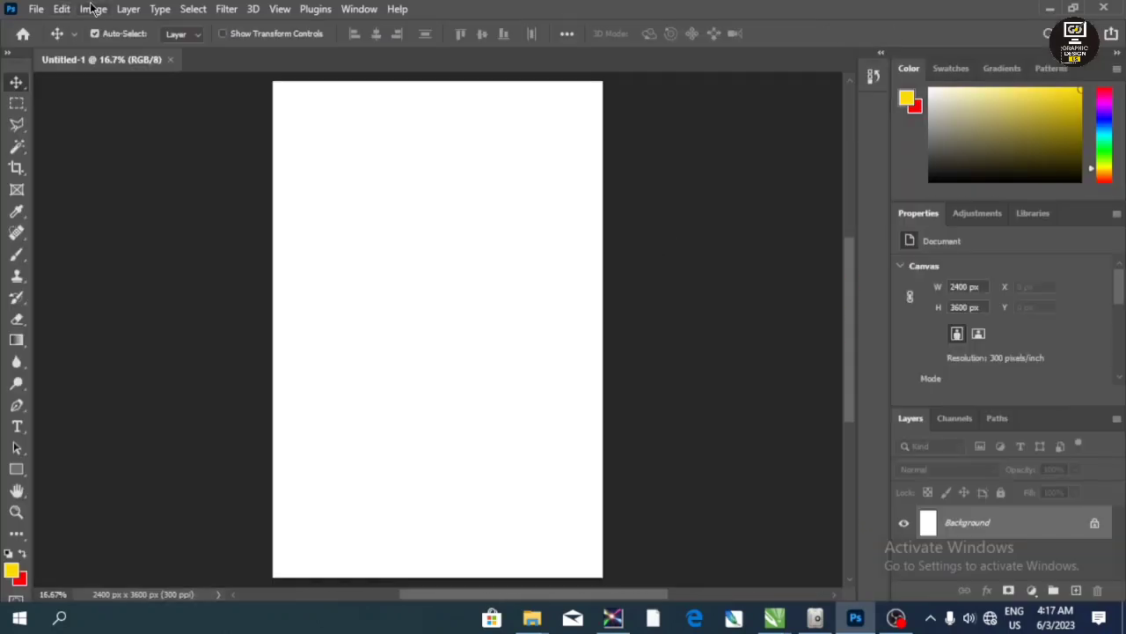
- Resize the canvas height to 3000 px, keeping the 2400 px width, and accept the clipping
click(93, 8)
click(109, 144)
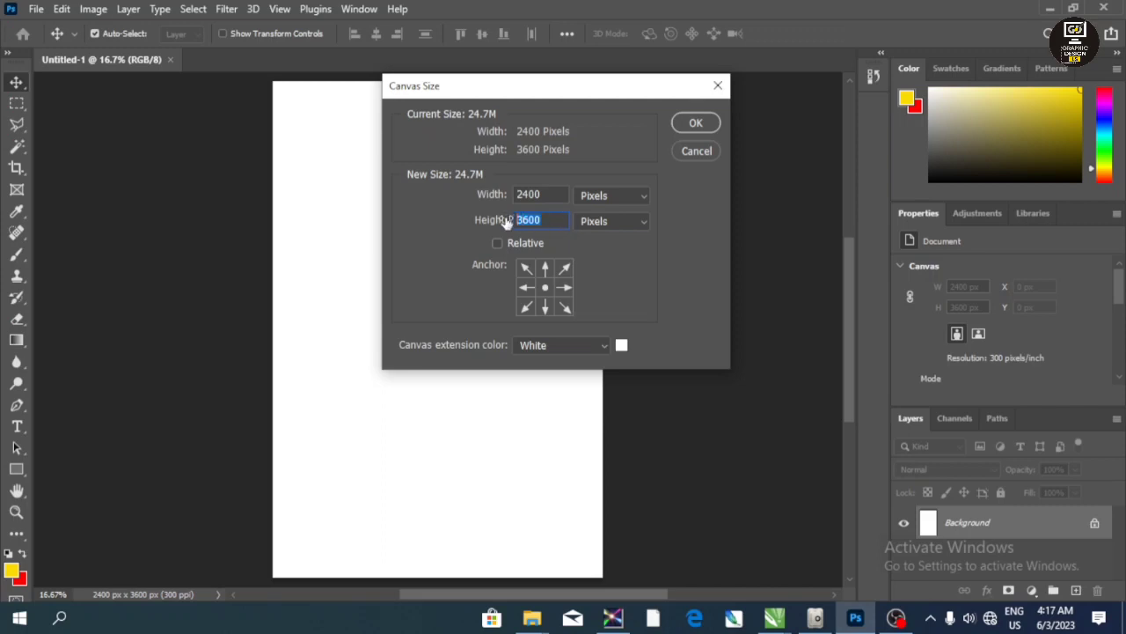
text(0)
click(695, 123)
click(513, 247)
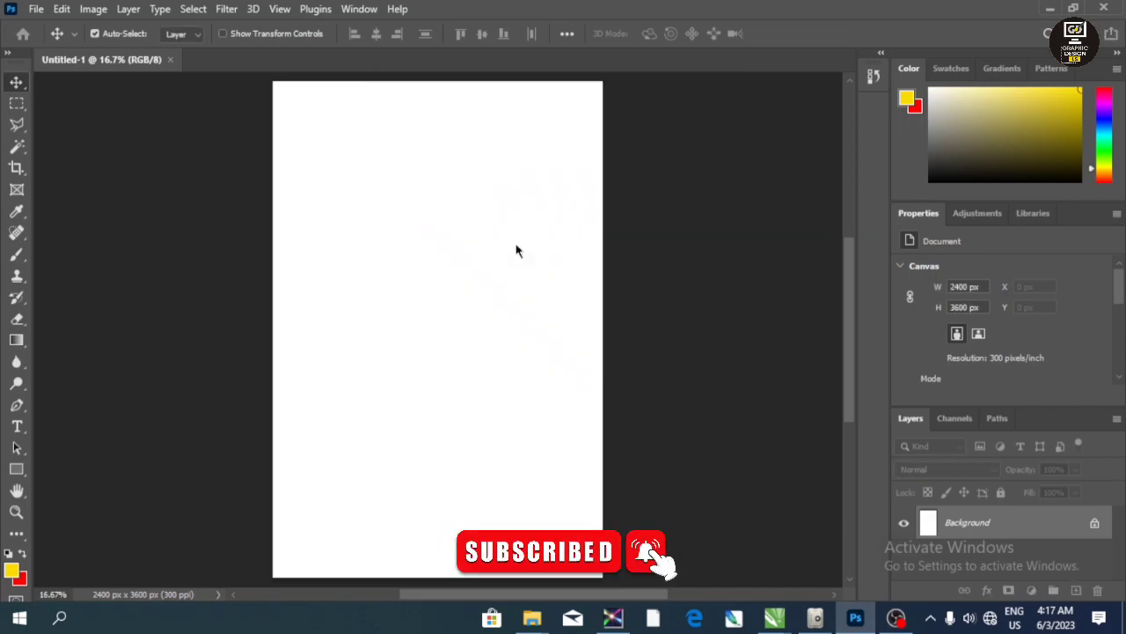
- Open the red jpg from the E:\phoster folder as a second document
click(36, 9)
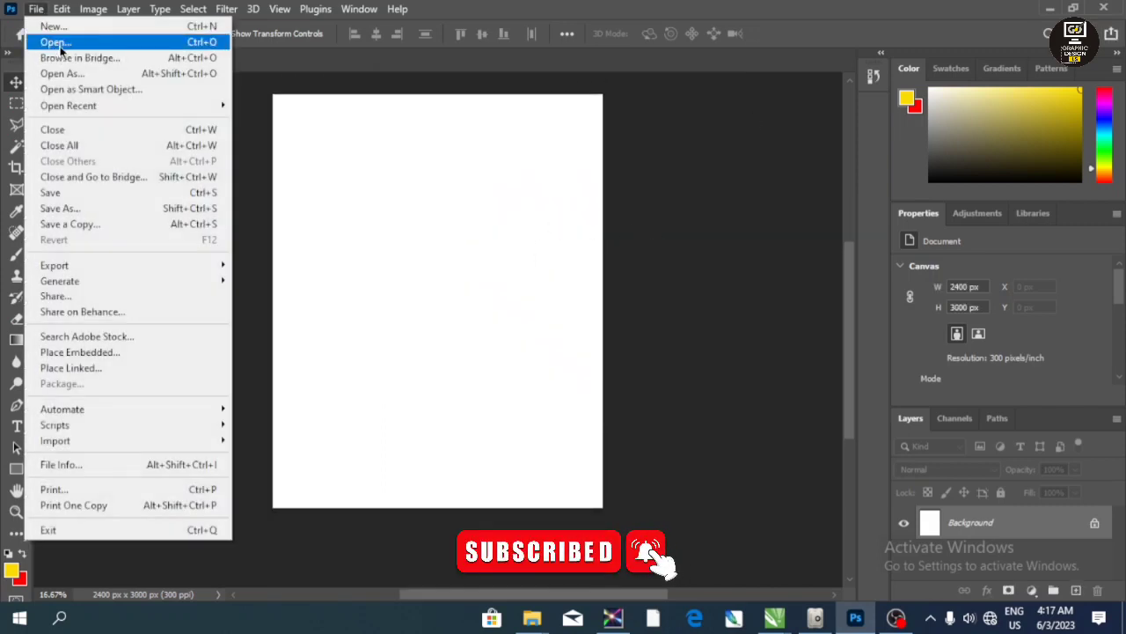
click(53, 40)
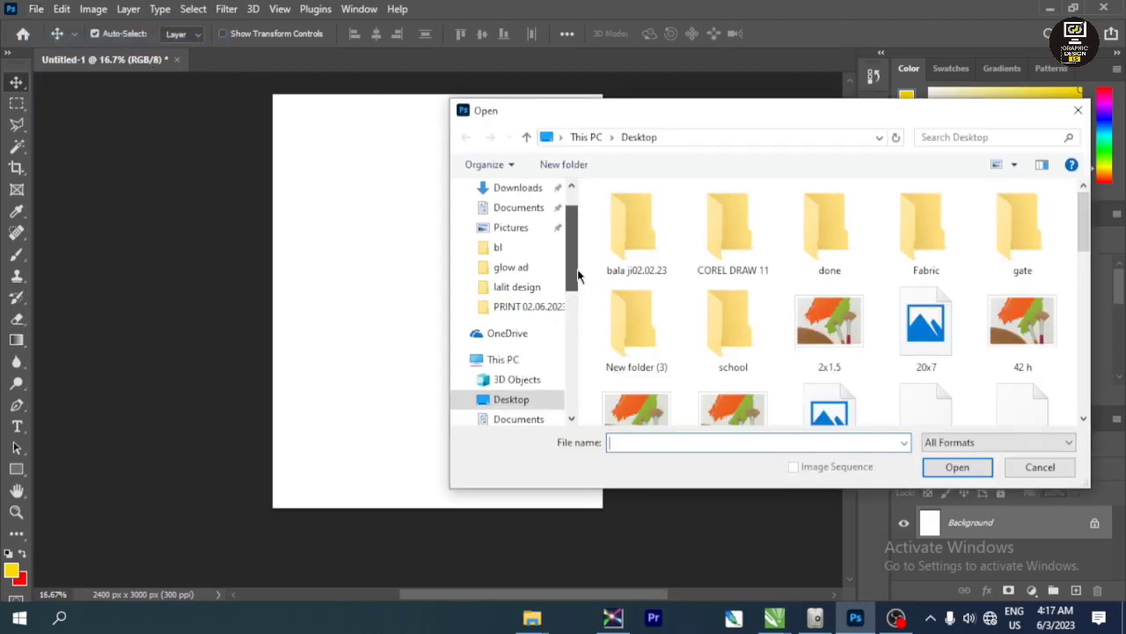
scroll(528, 300, down, 3)
scroll(528, 300, down, 3)
click(523, 274)
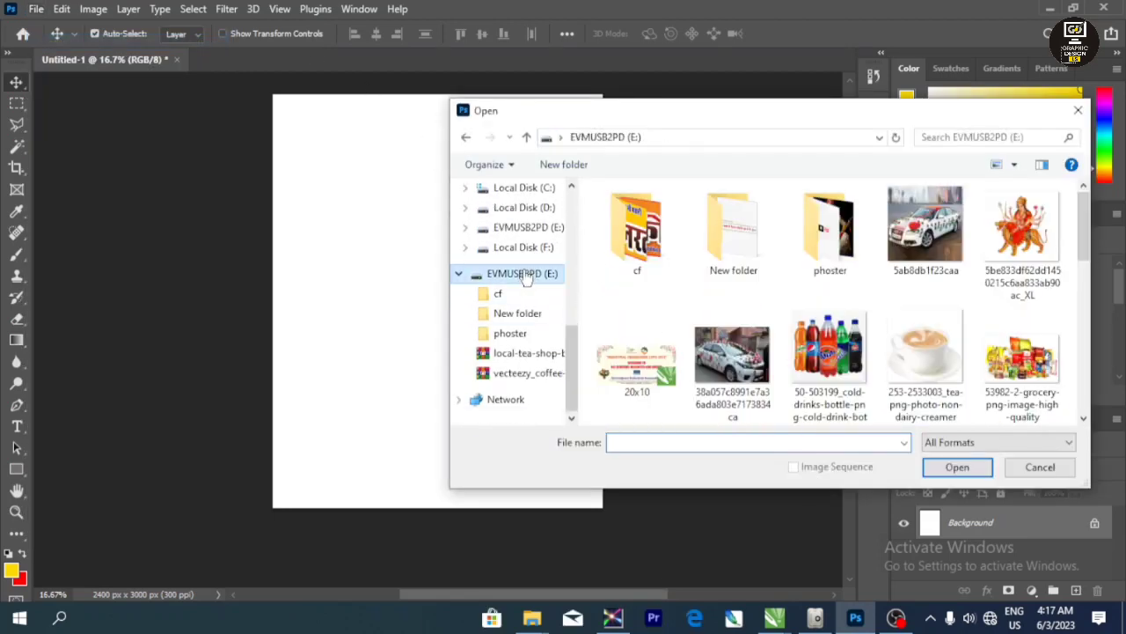
double_click(830, 229)
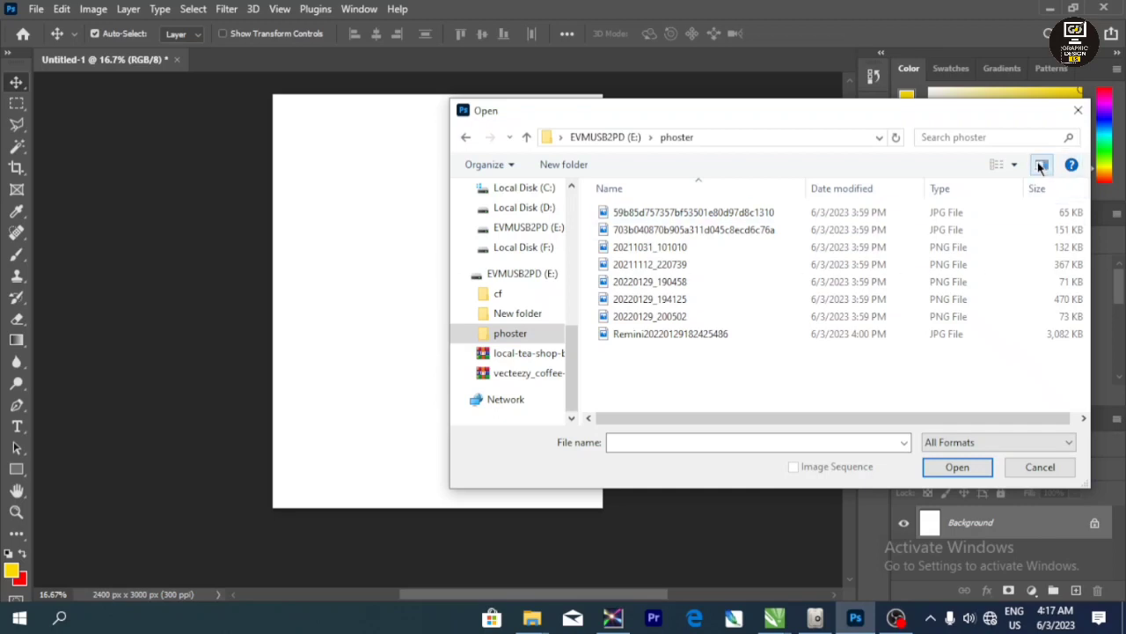
click(999, 166)
click(851, 206)
click(940, 468)
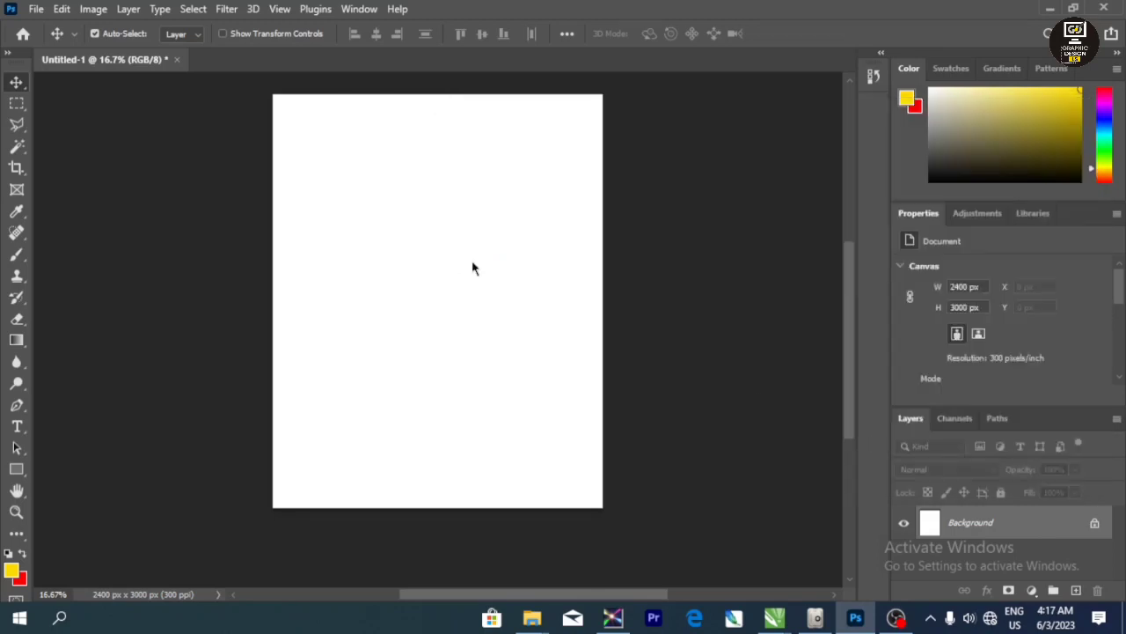
- Convert the Untitled-1 poster's locked Background into Layer 0
click(104, 60)
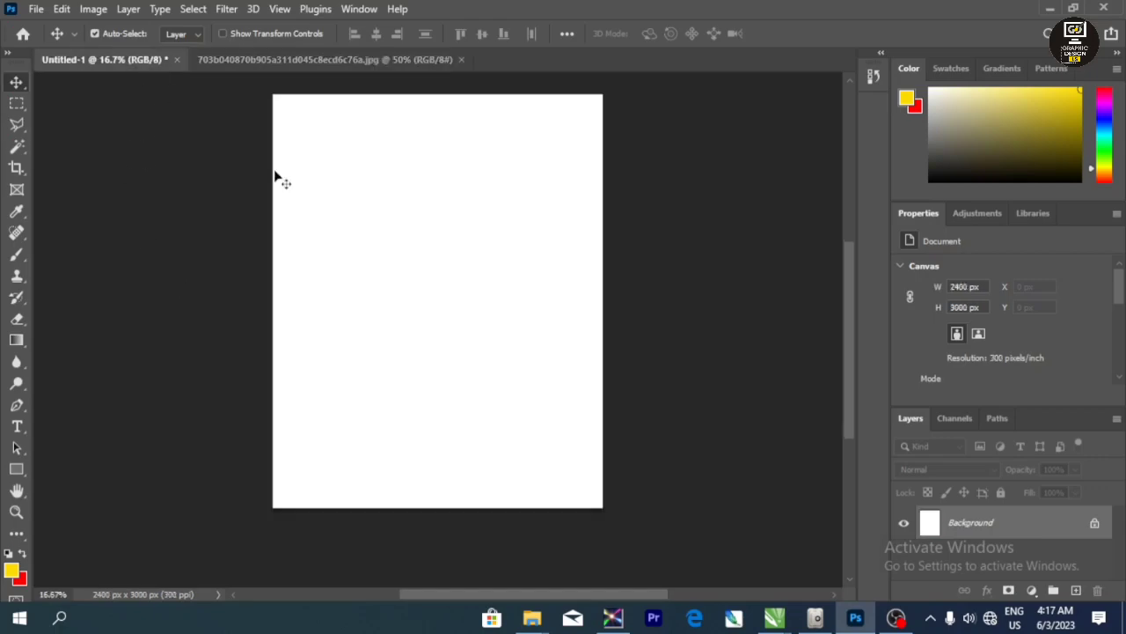
double_click(1034, 519)
click(682, 175)
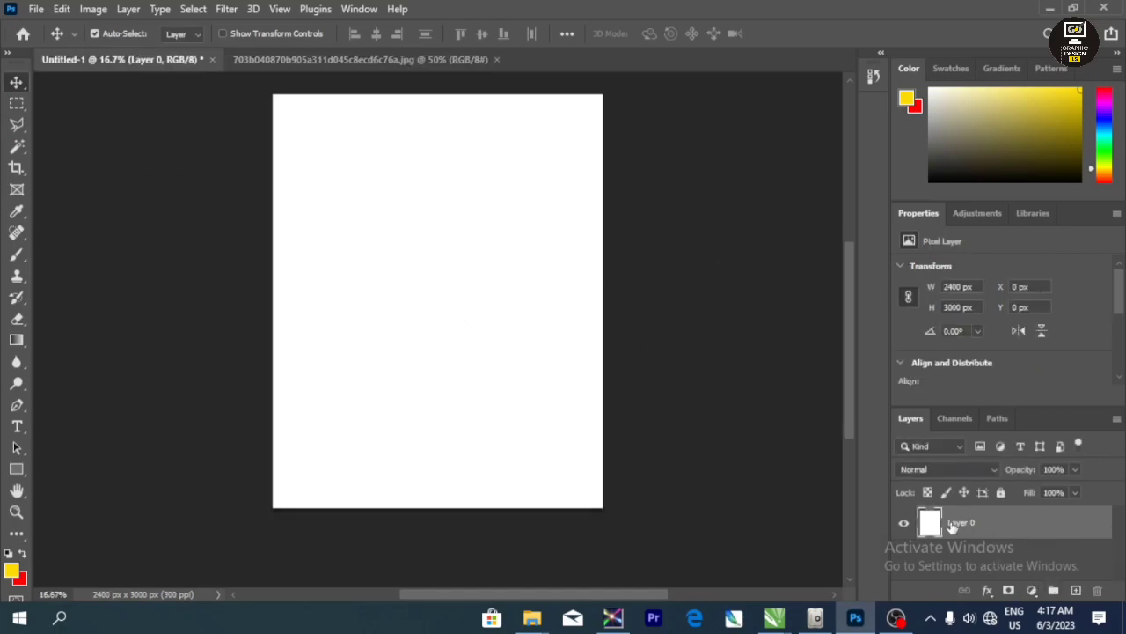
- Add a Solid Color fill layer set to dark blue 005297
click(1033, 589)
click(1025, 291)
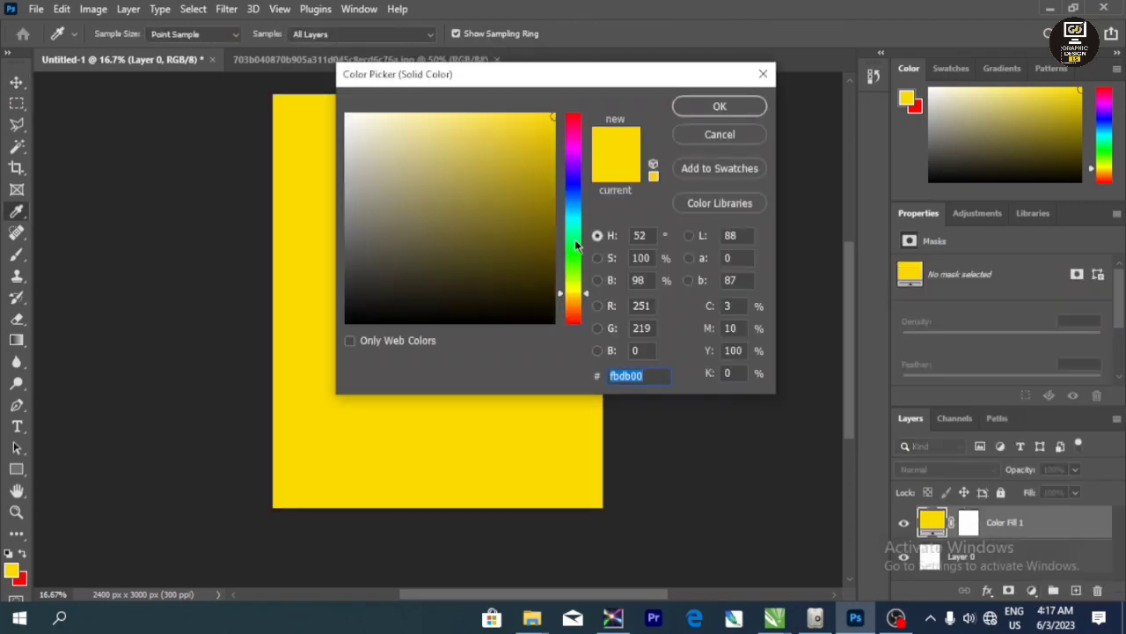
click(572, 202)
click(558, 168)
drag(558, 168, 558, 201)
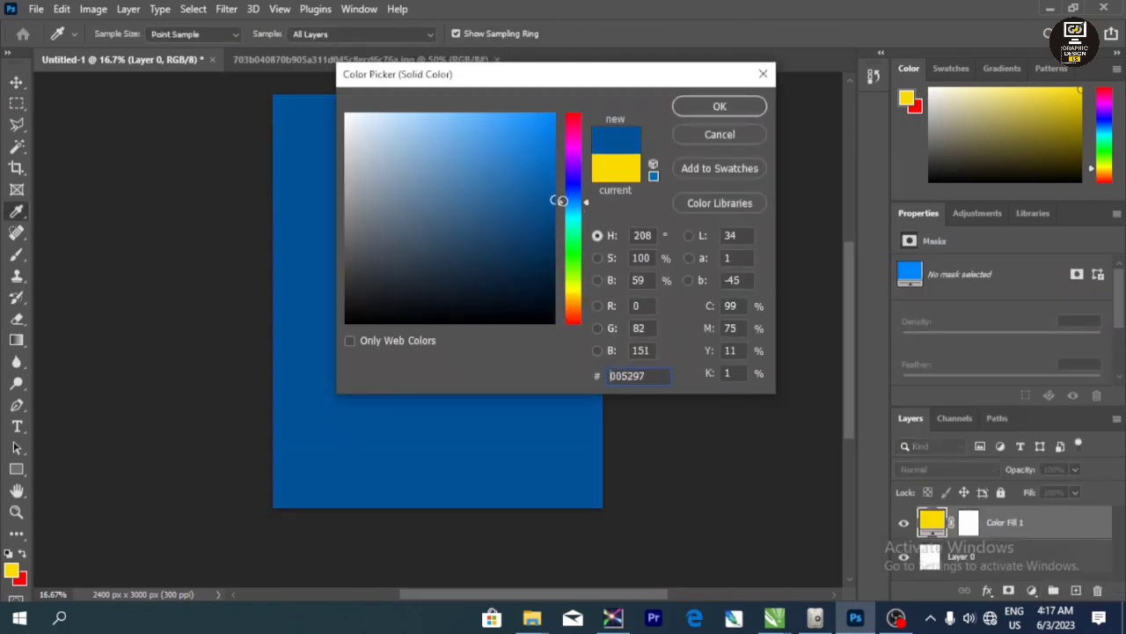
click(713, 106)
click(370, 59)
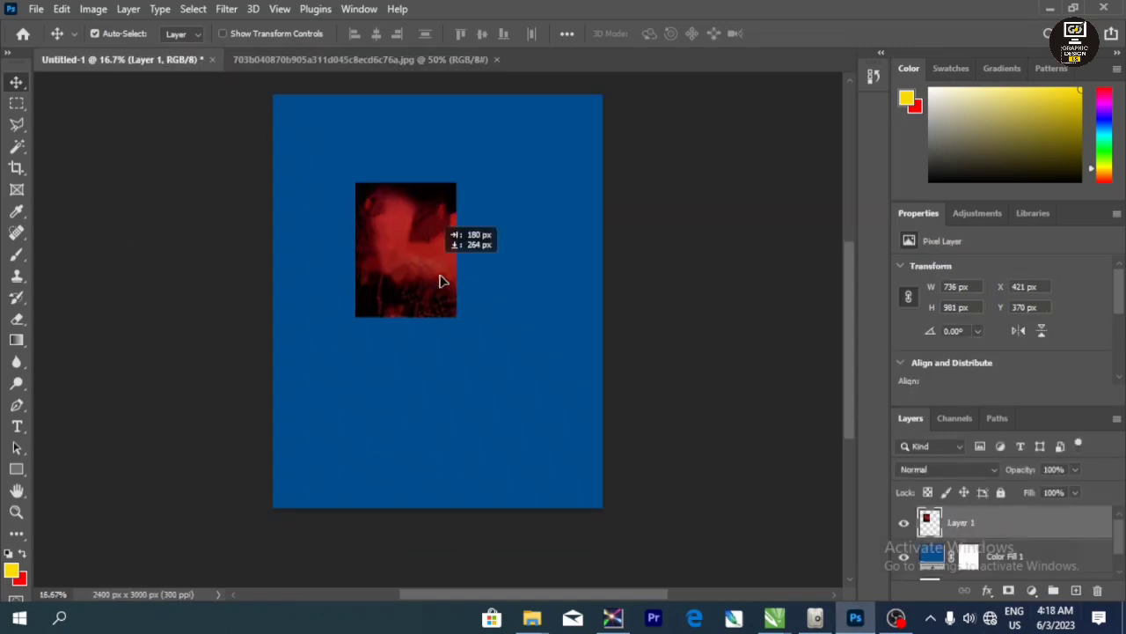
- Copy the red photo into the poster as Layer 1 and scale it to fill the canvas
drag(389, 280, 450, 291)
key(ctrl+t)
drag(468, 330, 605, 501)
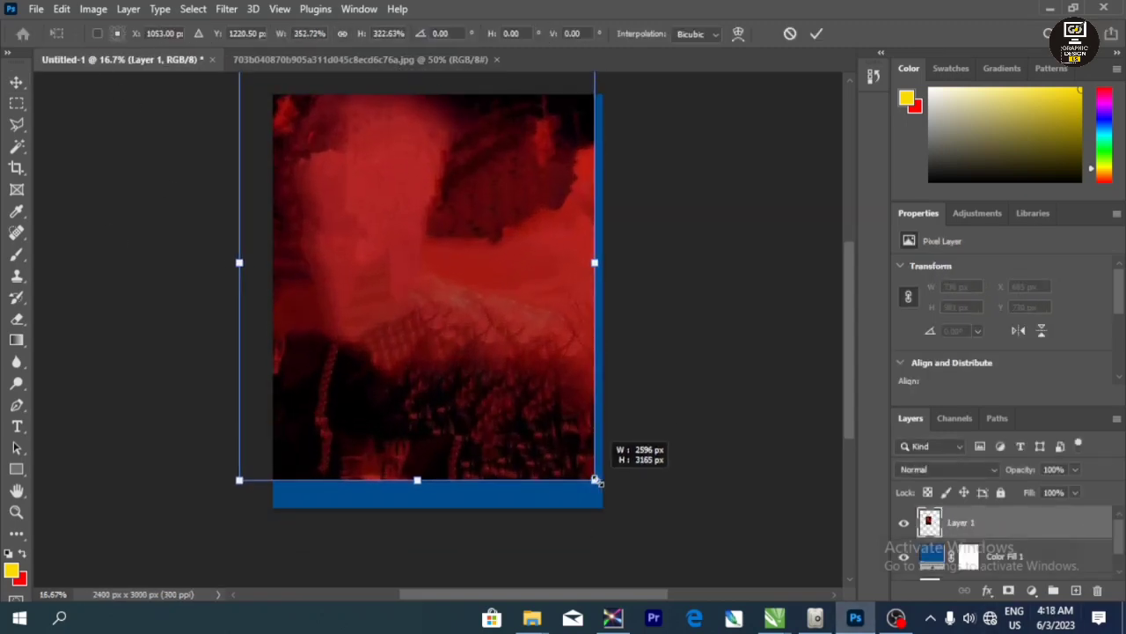
drag(511, 401, 416, 301)
drag(516, 403, 611, 508)
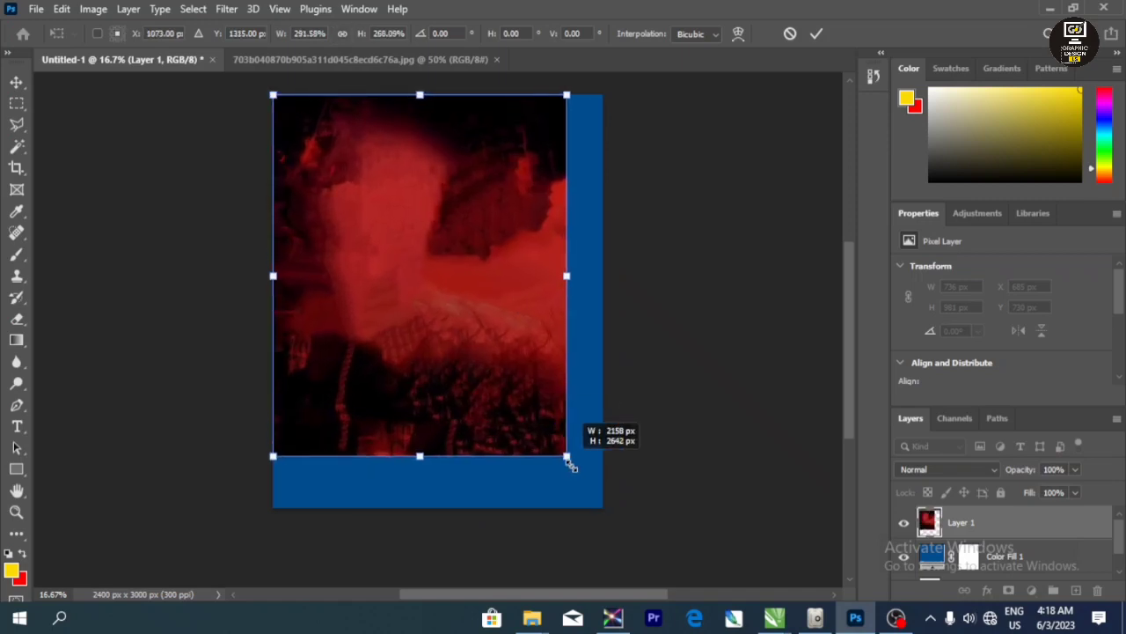
key(Return)
drag(551, 413, 538, 396)
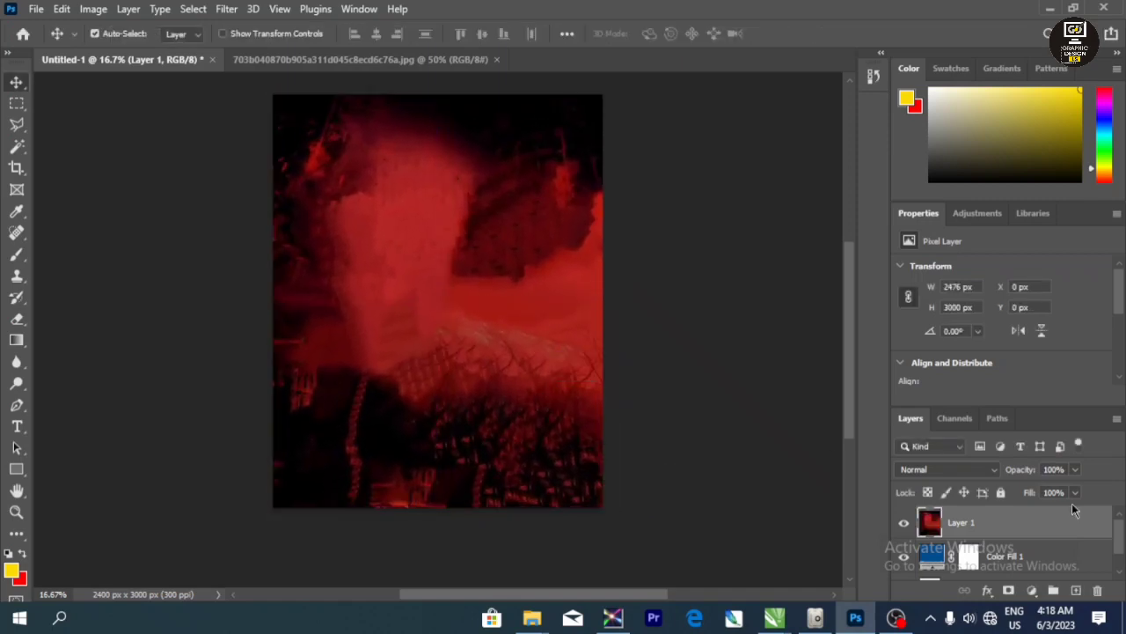
- Set Layer 1 to Luminosity blending and close the red photo's document
click(960, 469)
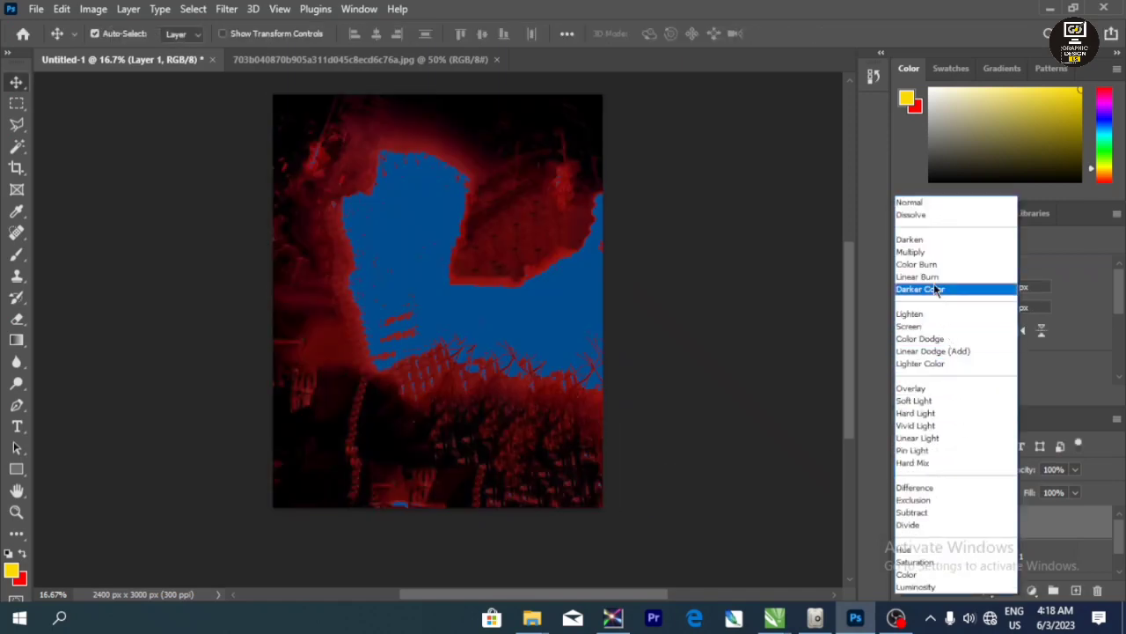
click(923, 241)
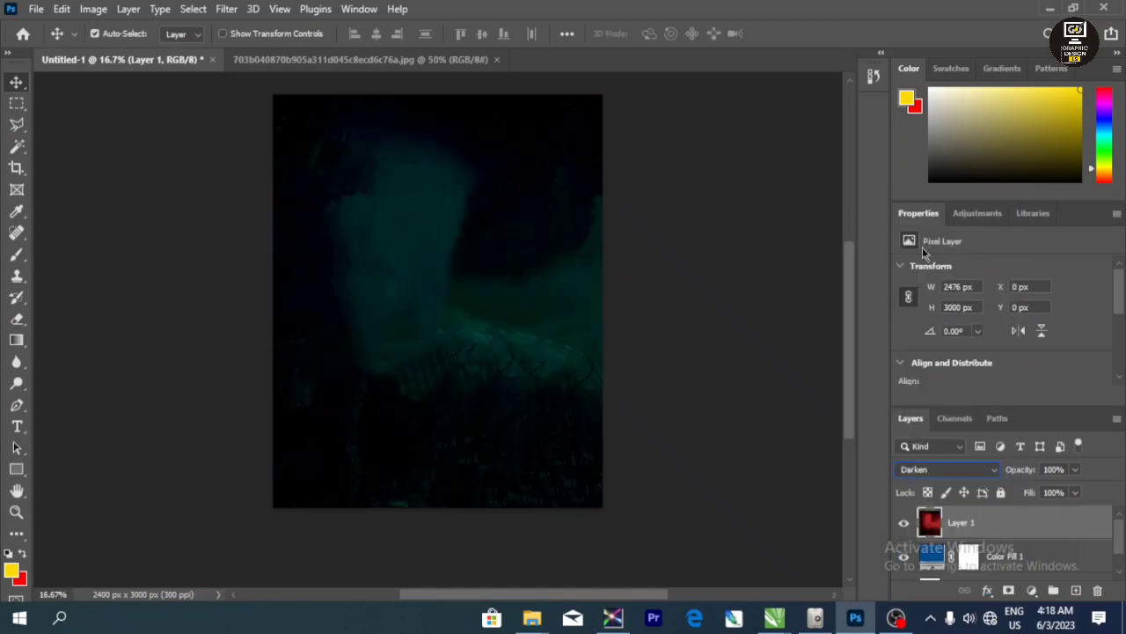
drag(1060, 516, 1073, 512)
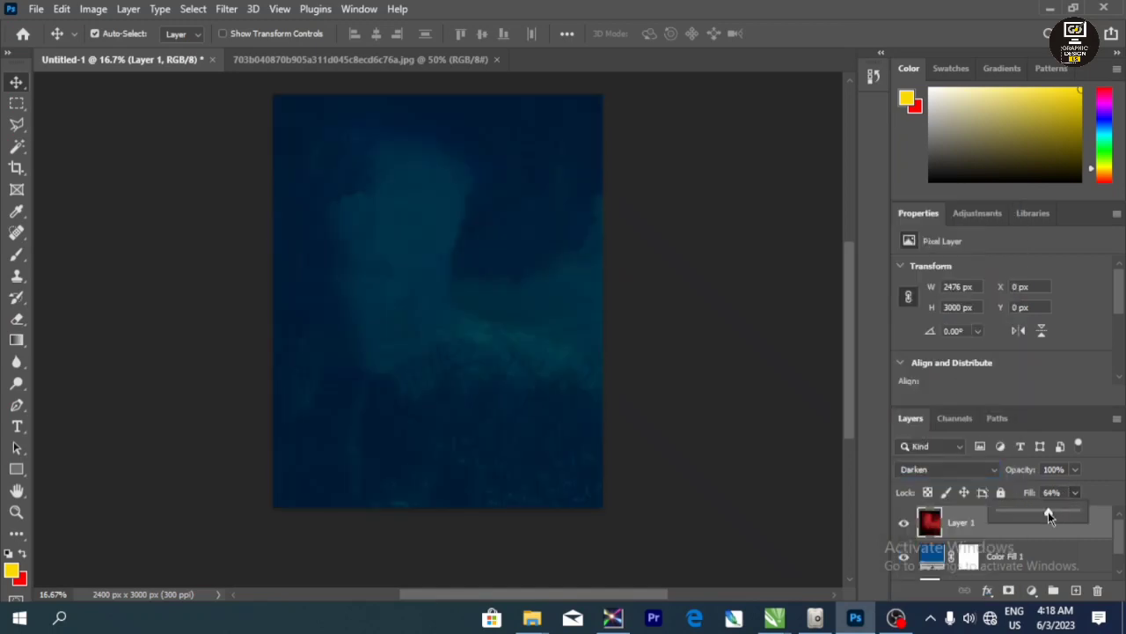
click(977, 471)
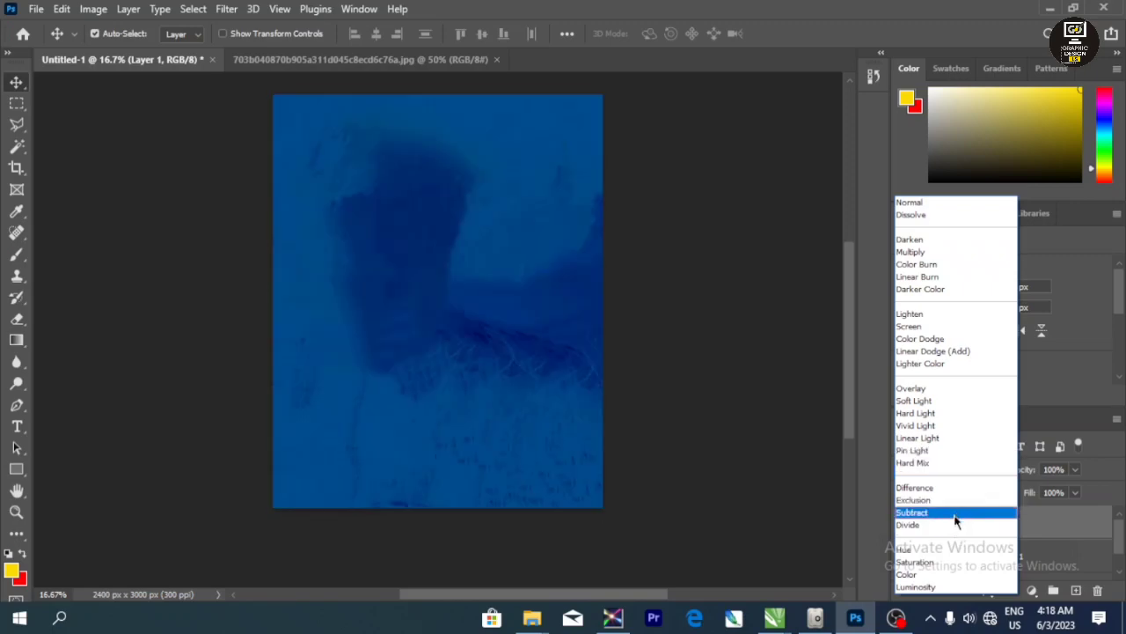
click(919, 586)
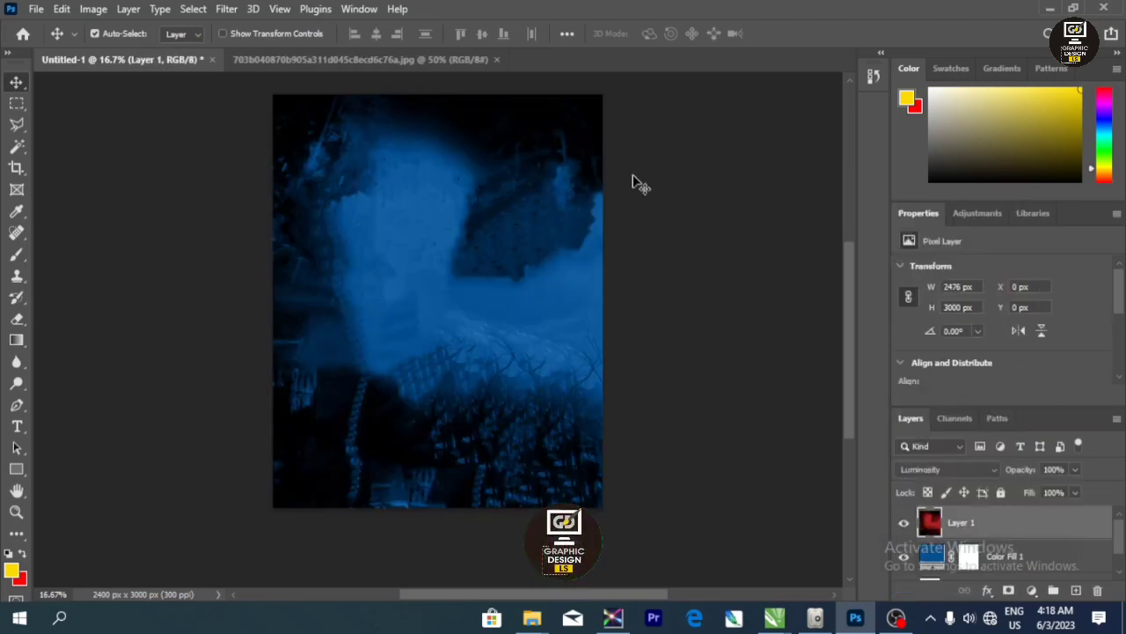
click(463, 65)
click(496, 59)
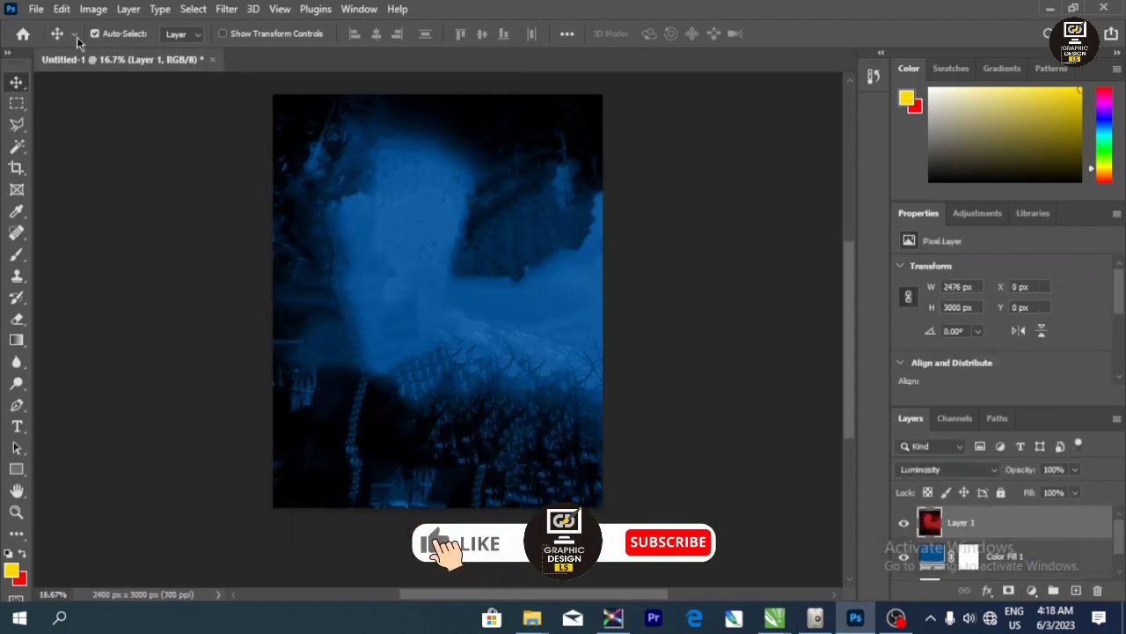
- Open the tilak-marked face jpg and copy it into the poster
click(37, 9)
click(55, 41)
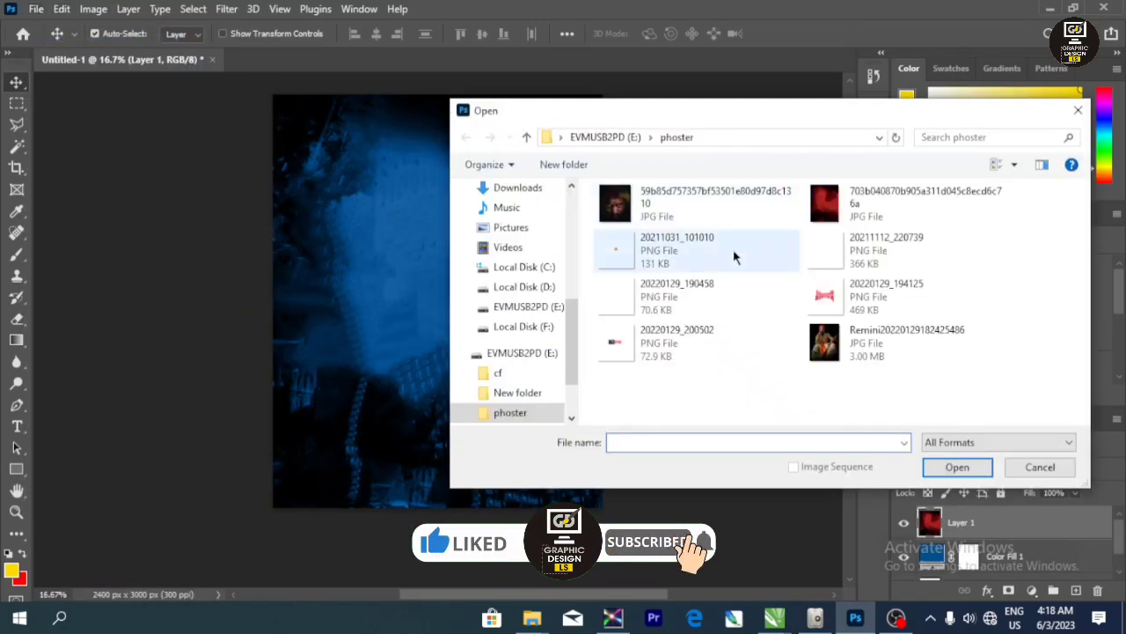
click(627, 196)
click(954, 465)
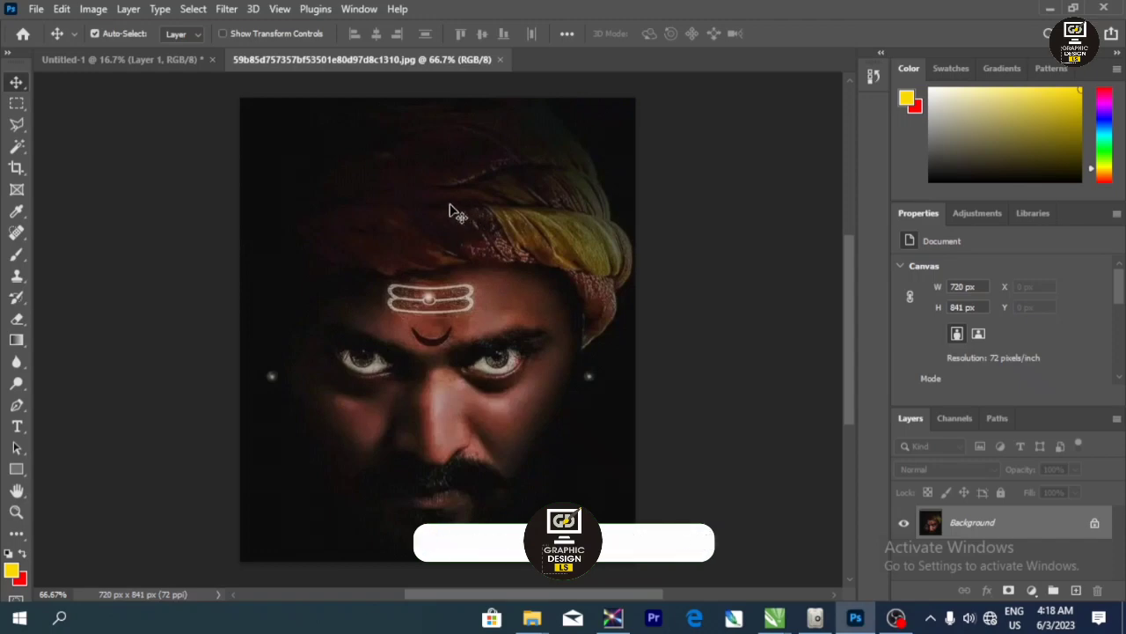
mouse_move(448, 211)
mouse_down()
mouse_move(412, 231)
mouse_move(449, 280)
mouse_up()
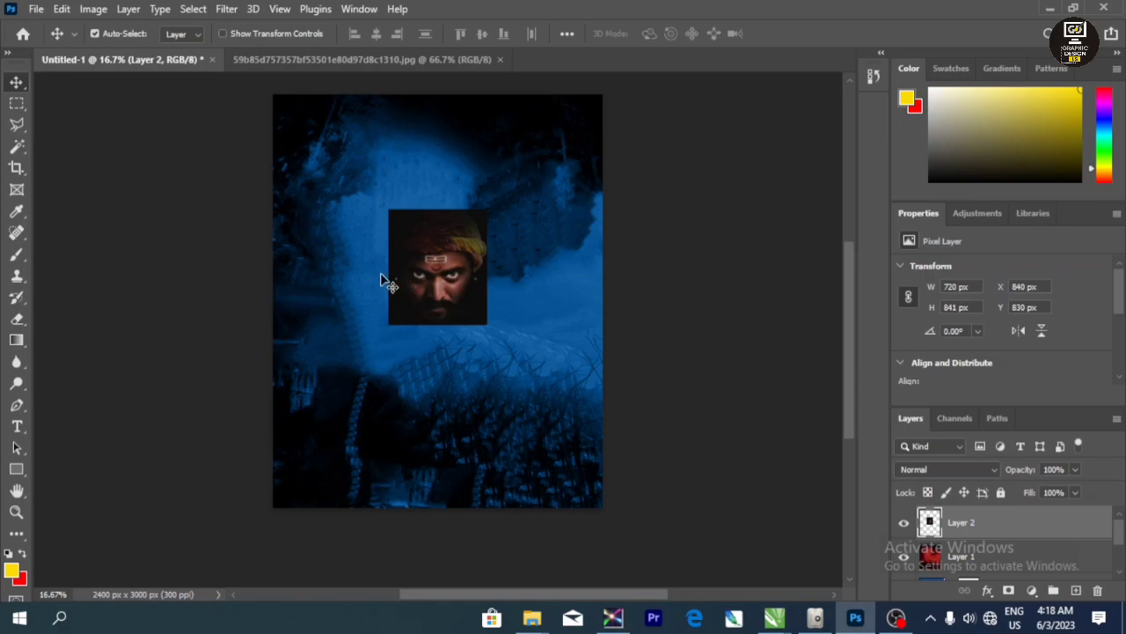
- Enlarge the face layer to about 2449 × 2861 px, centred over the canvas
key(ctrl+t)
drag(486, 324, 611, 471)
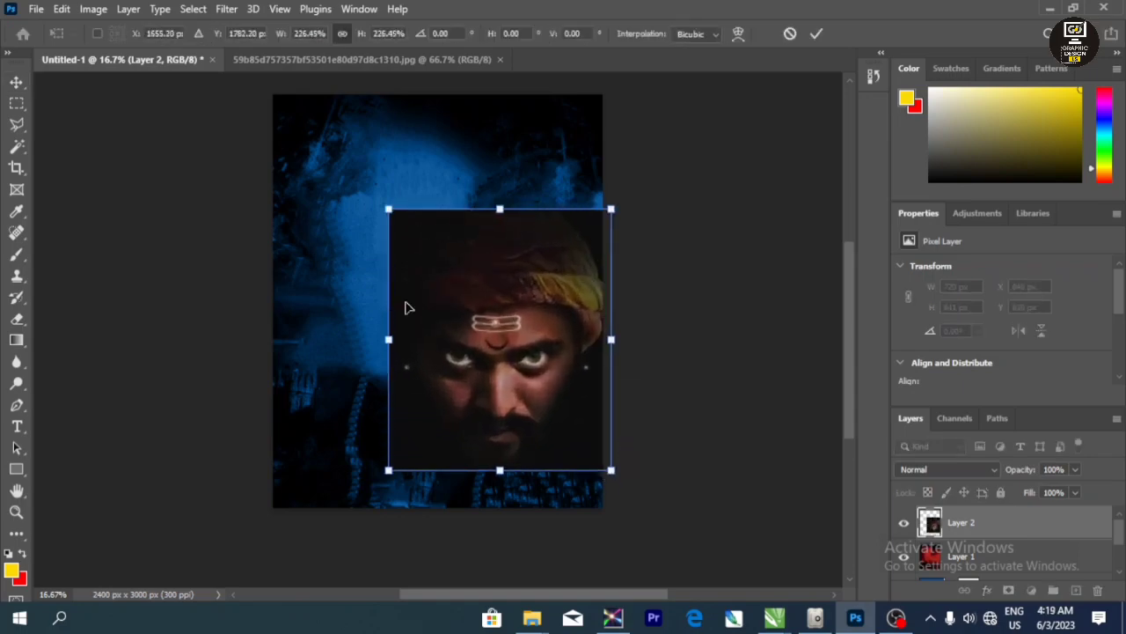
drag(385, 210, 234, 114)
drag(444, 254, 471, 273)
key(Return)
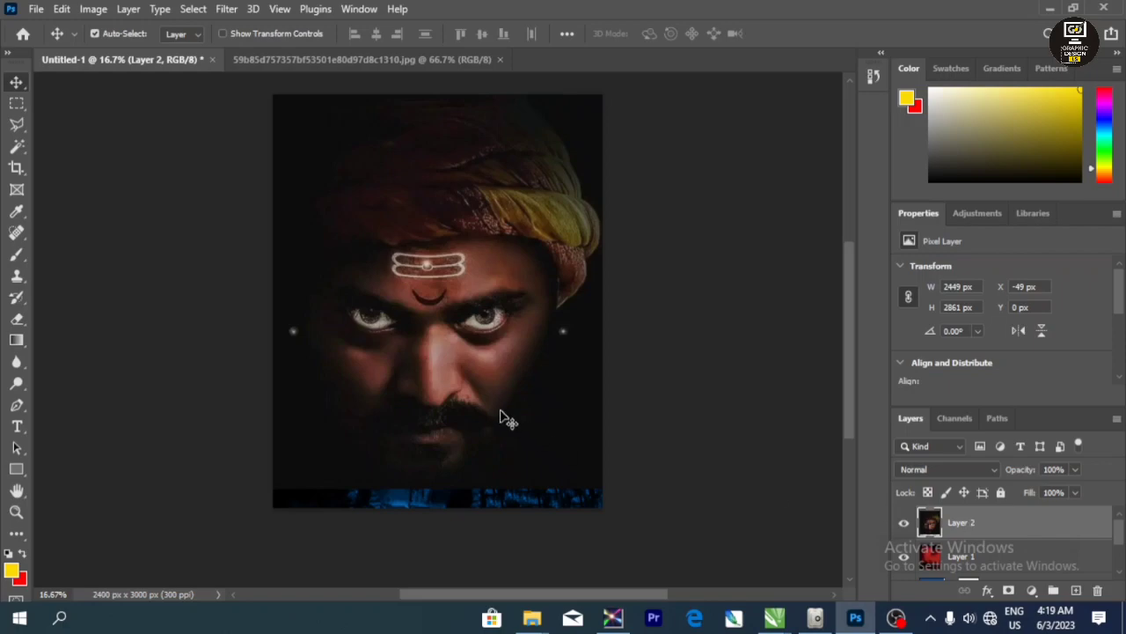
- Set the face layer to Multiply and move it down 48 px
click(946, 469)
click(933, 251)
drag(465, 312, 472, 352)
- Change the Color Fill 1 layer to light blue 67a5da
scroll(1003, 528, up, 1)
click(929, 532)
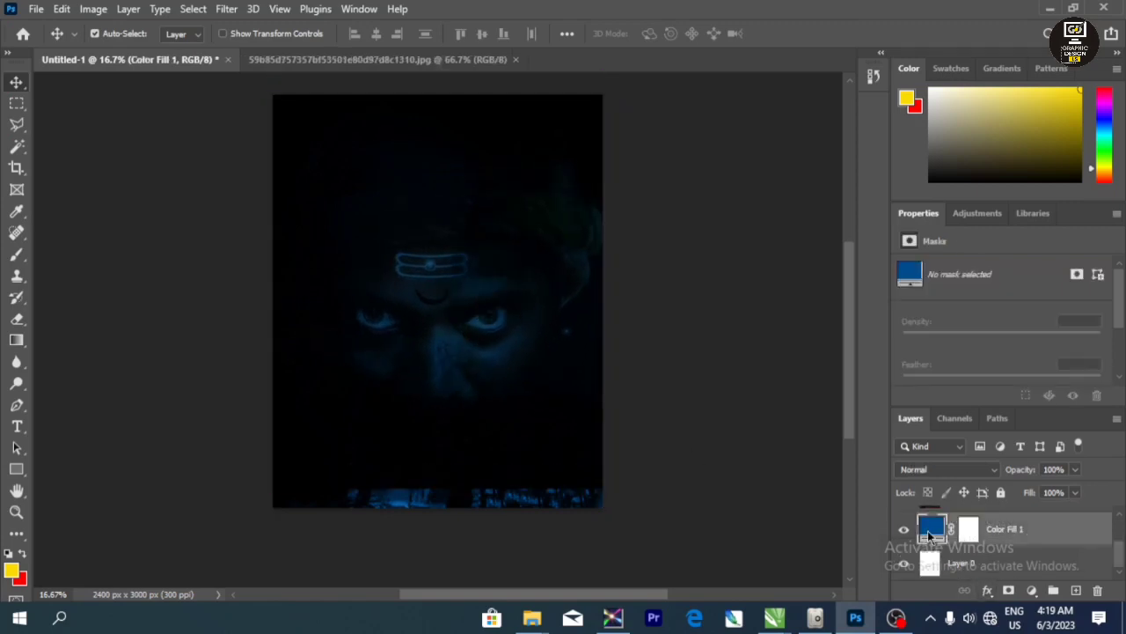
double_click(929, 528)
click(463, 161)
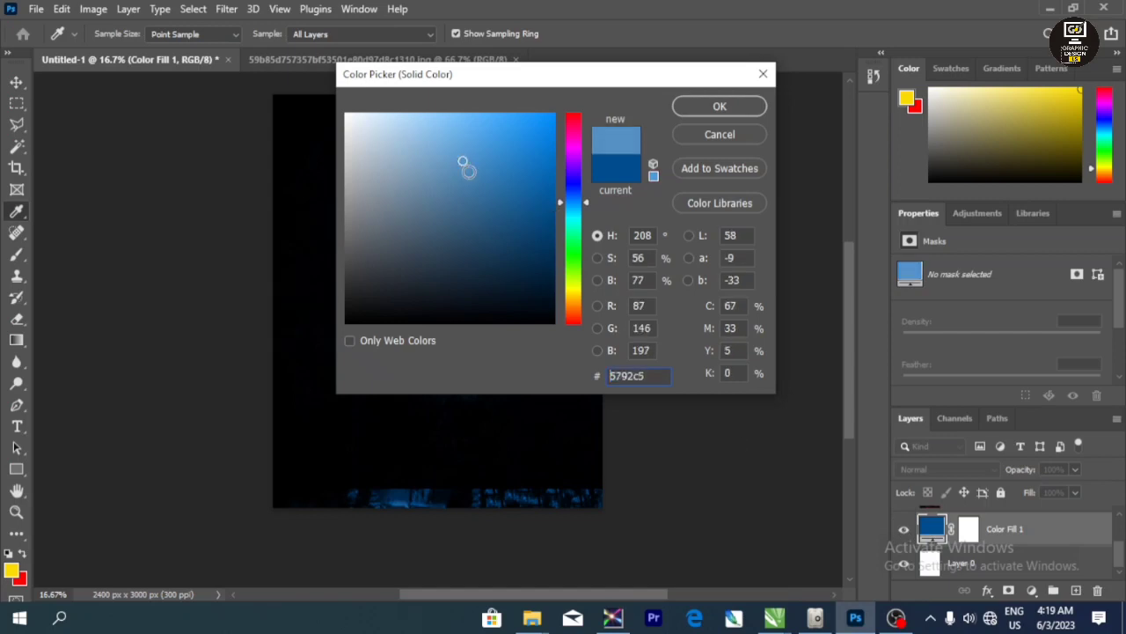
click(720, 107)
- Toggle a layer's visibility off and on to compare the result
scroll(930, 563, up, 2)
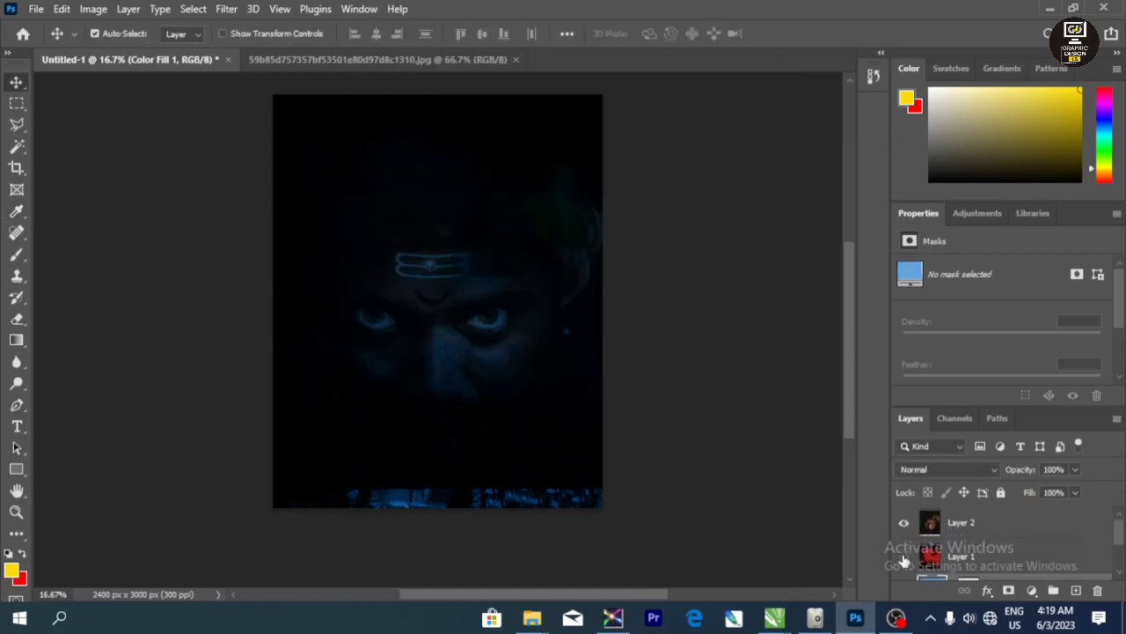
click(904, 558)
click(903, 558)
click(904, 558)
click(903, 558)
- Set the face layer to 95% fill and Darken blending, nudging it slightly
click(969, 526)
mouse_move(1065, 501)
mouse_down()
mouse_move(1053, 511)
mouse_move(1076, 517)
mouse_up()
click(986, 470)
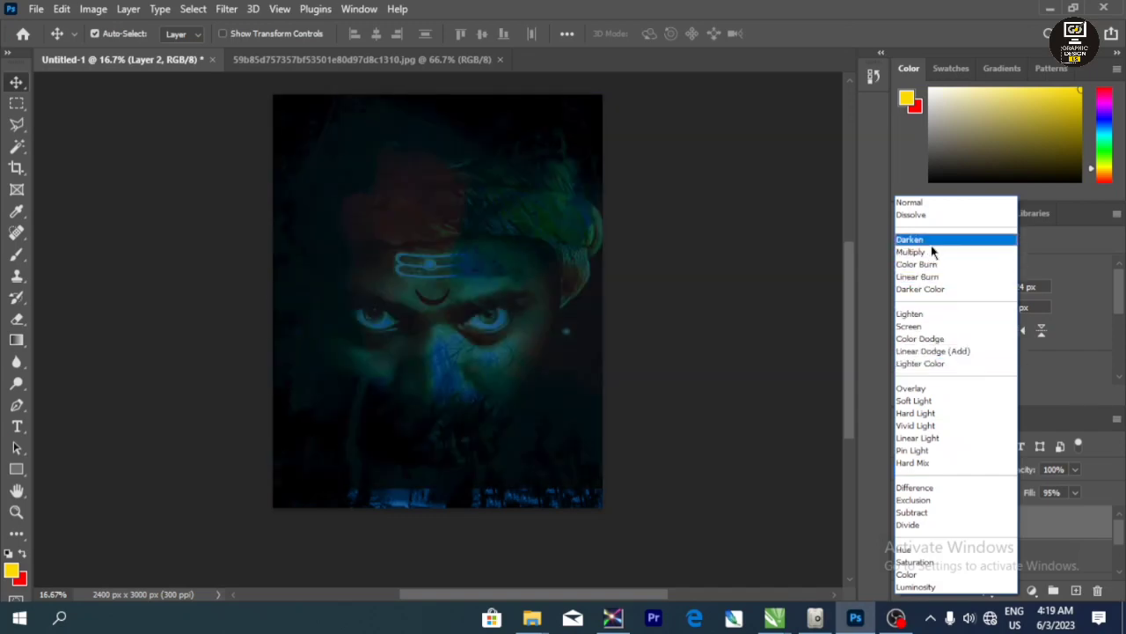
click(931, 239)
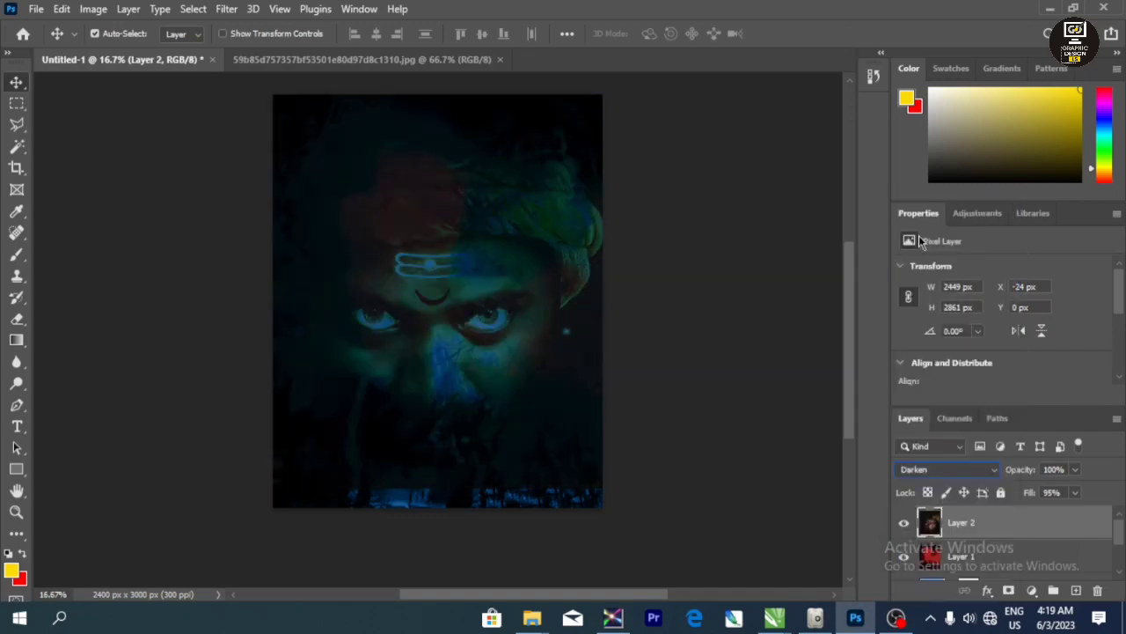
drag(493, 336, 477, 332)
- Add a layer mask to the face layer and nudge it into place
click(1009, 591)
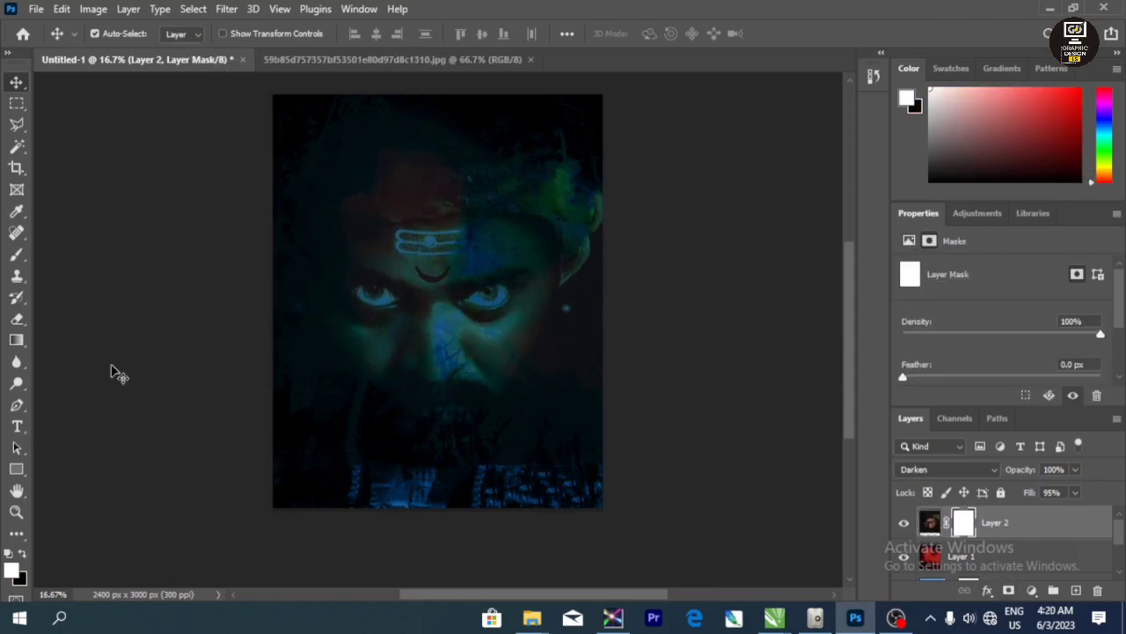
click(17, 341)
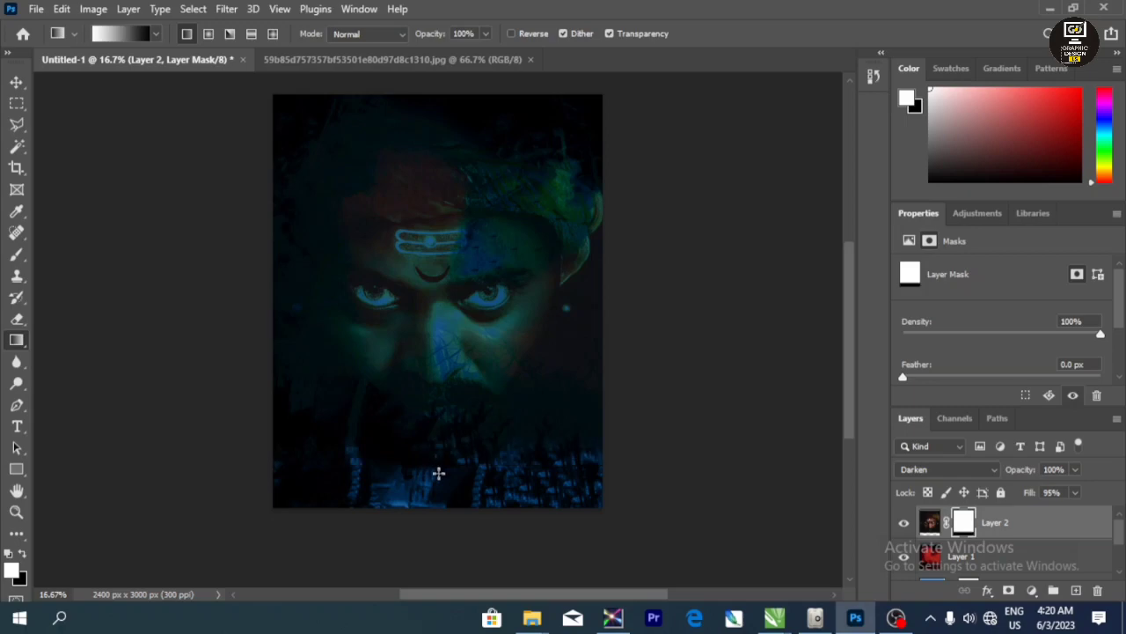
key(v)
drag(406, 247, 402, 248)
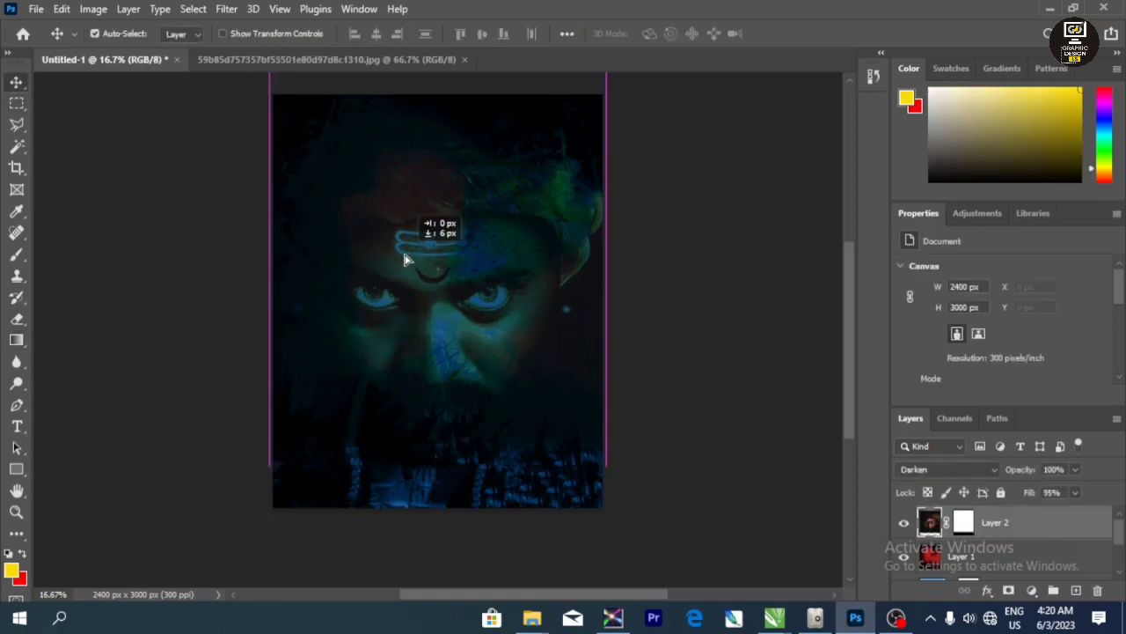
click(194, 232)
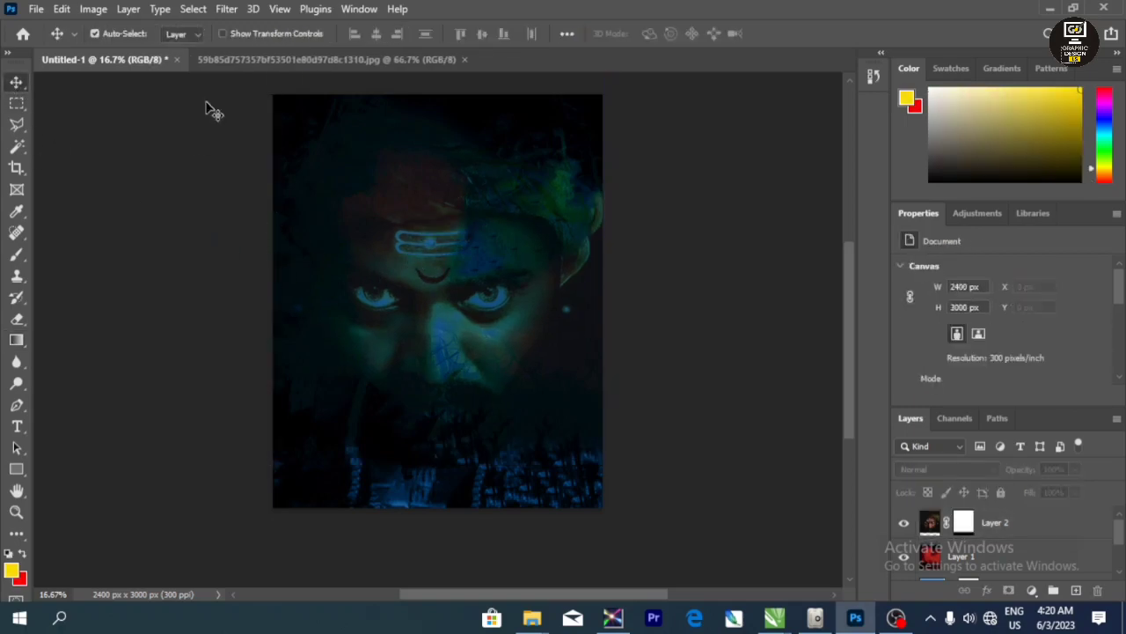
click(264, 59)
- Close the face photo and open the Remini photo of the seated king
click(463, 59)
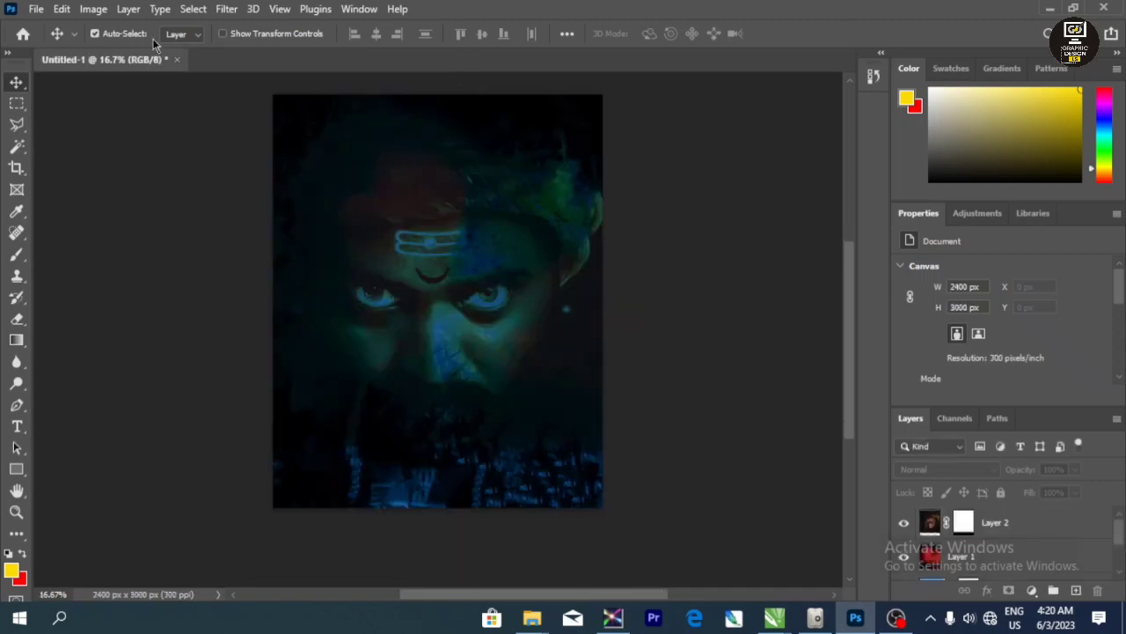
click(36, 8)
click(51, 45)
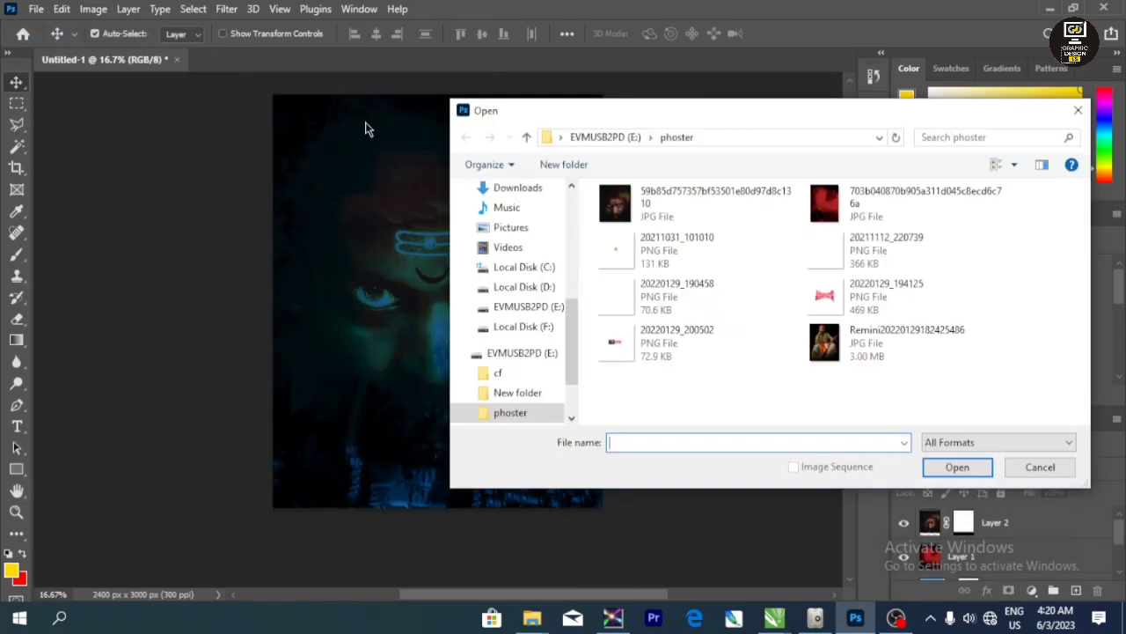
click(865, 352)
click(957, 468)
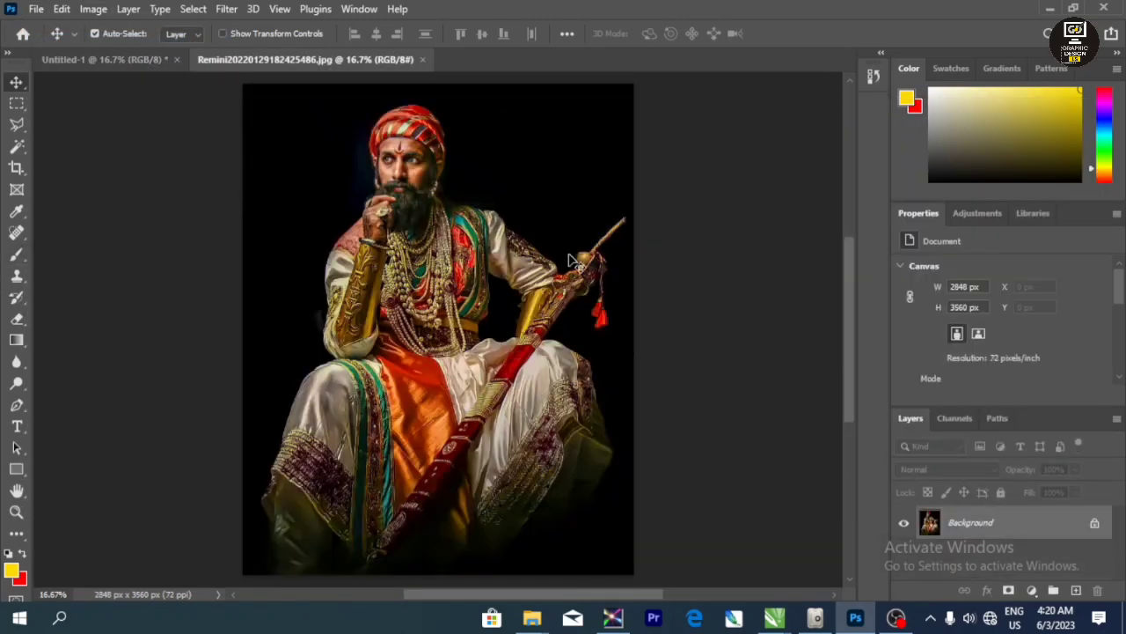
- Convert the king photo's Background to Layer 0 and drag it into the poster
drag(419, 207, 517, 300)
click(577, 280)
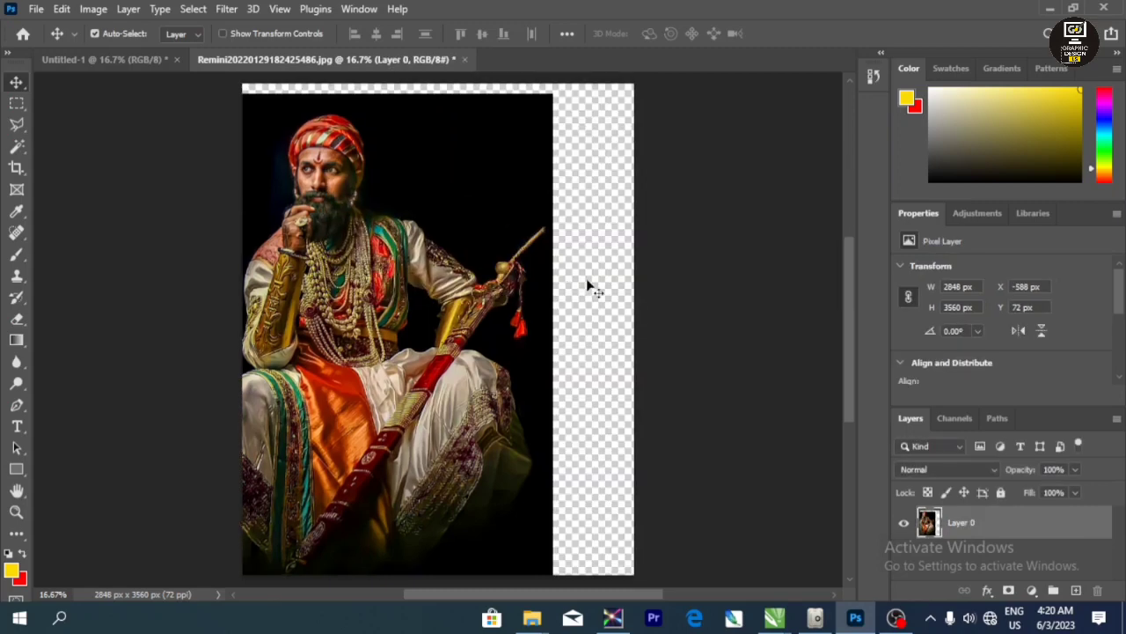
key(ctrl+z)
double_click(1075, 521)
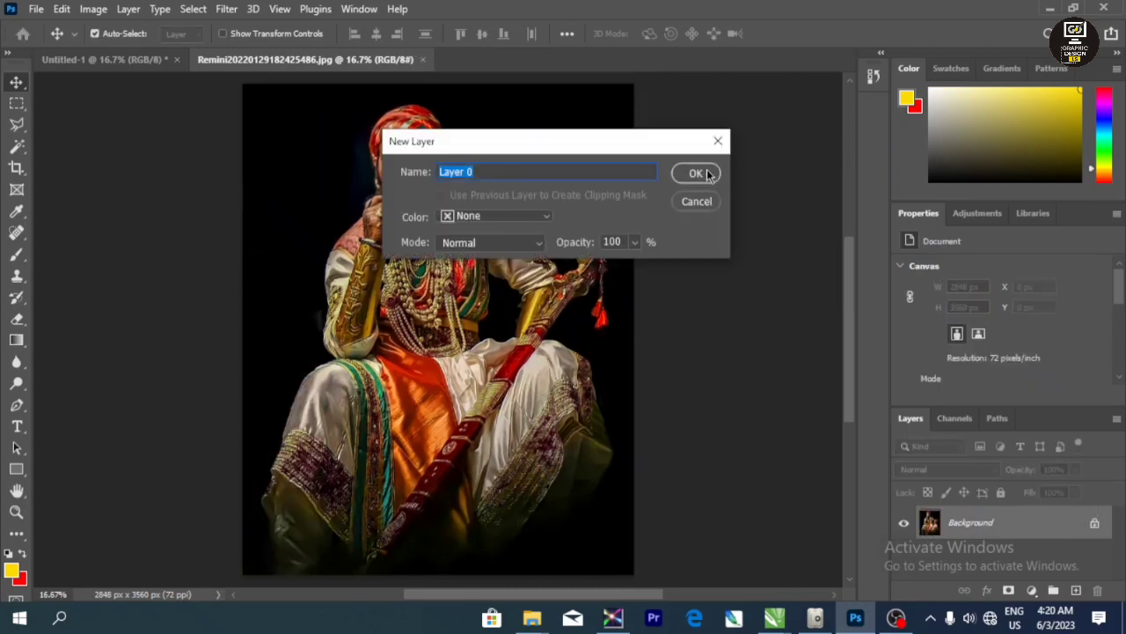
key(Return)
mouse_move(469, 230)
mouse_down()
mouse_move(181, 112)
mouse_move(117, 63)
mouse_move(472, 368)
mouse_up()
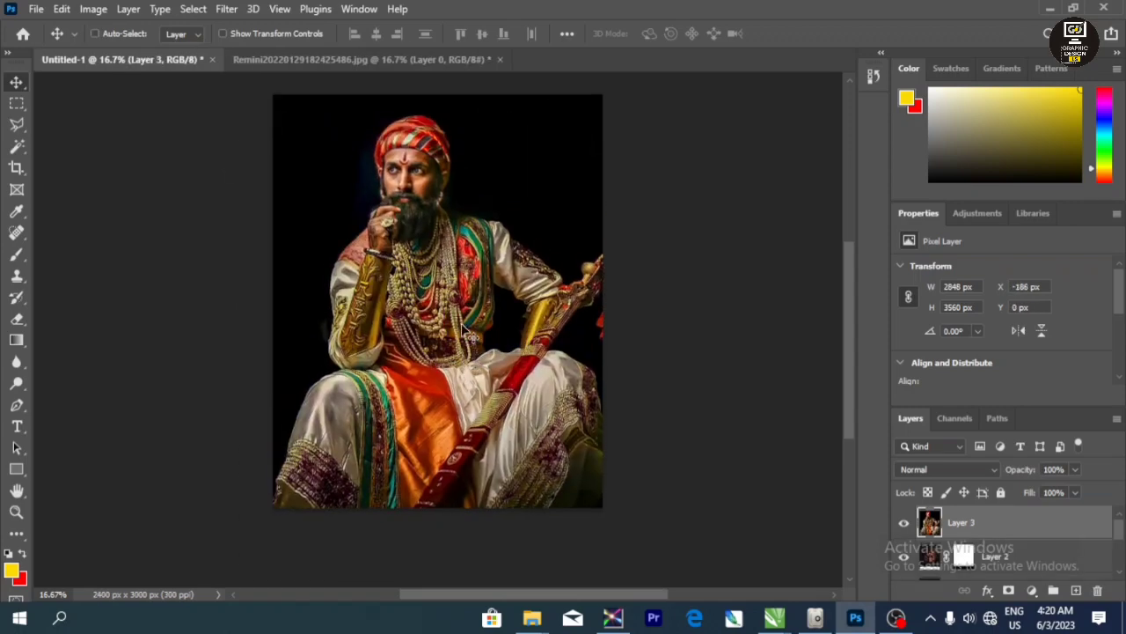
- Scale the king layer down to 1696 × 1904 px in the poster's lower centre
key(ctrl+t)
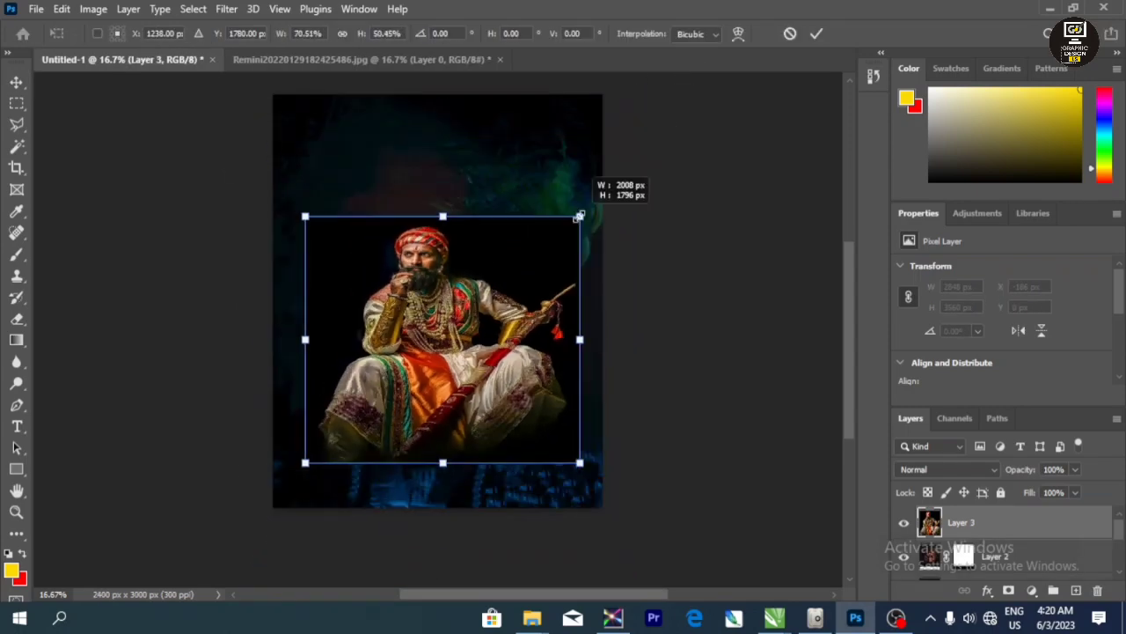
drag(637, 94, 535, 264)
drag(402, 368, 471, 286)
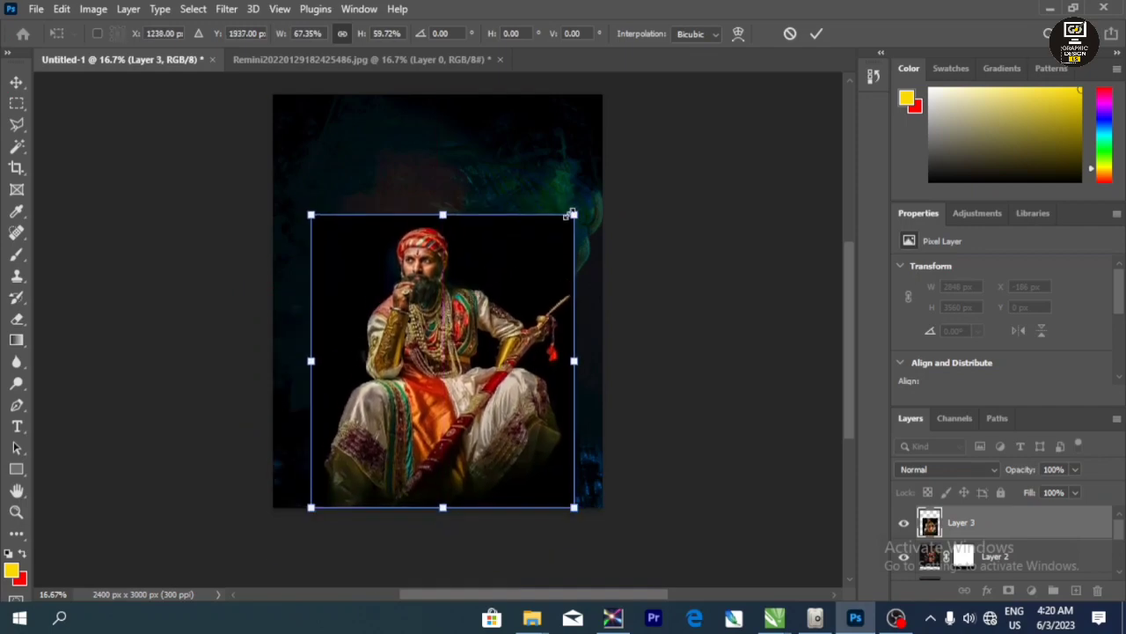
drag(573, 214, 543, 262)
drag(438, 301, 467, 274)
drag(455, 234, 455, 217)
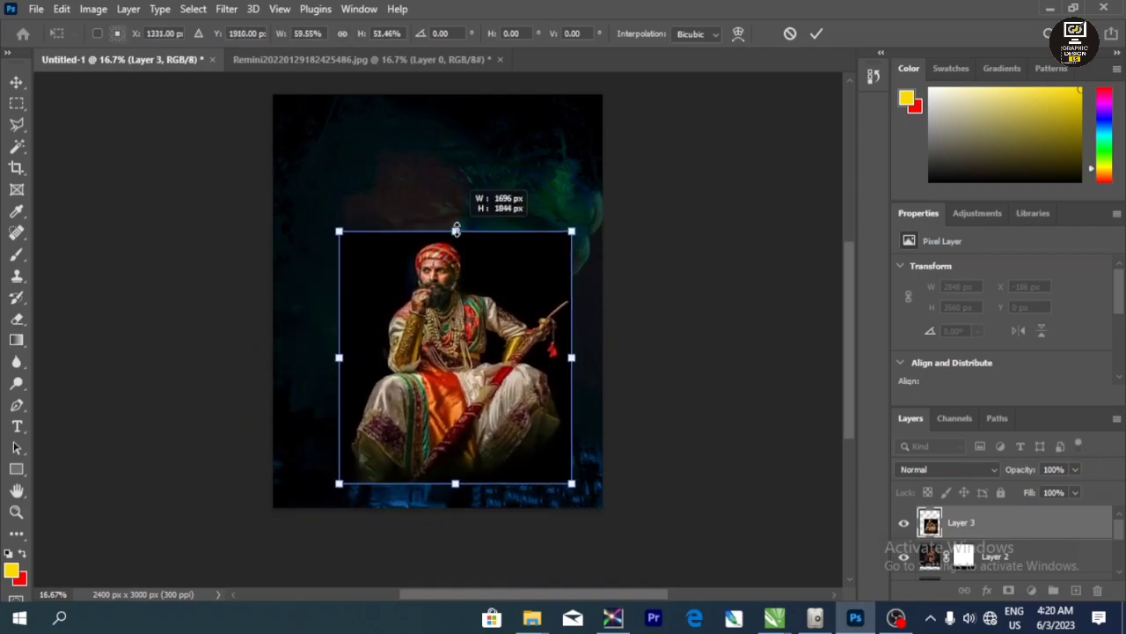
drag(471, 325, 455, 388)
key(Return)
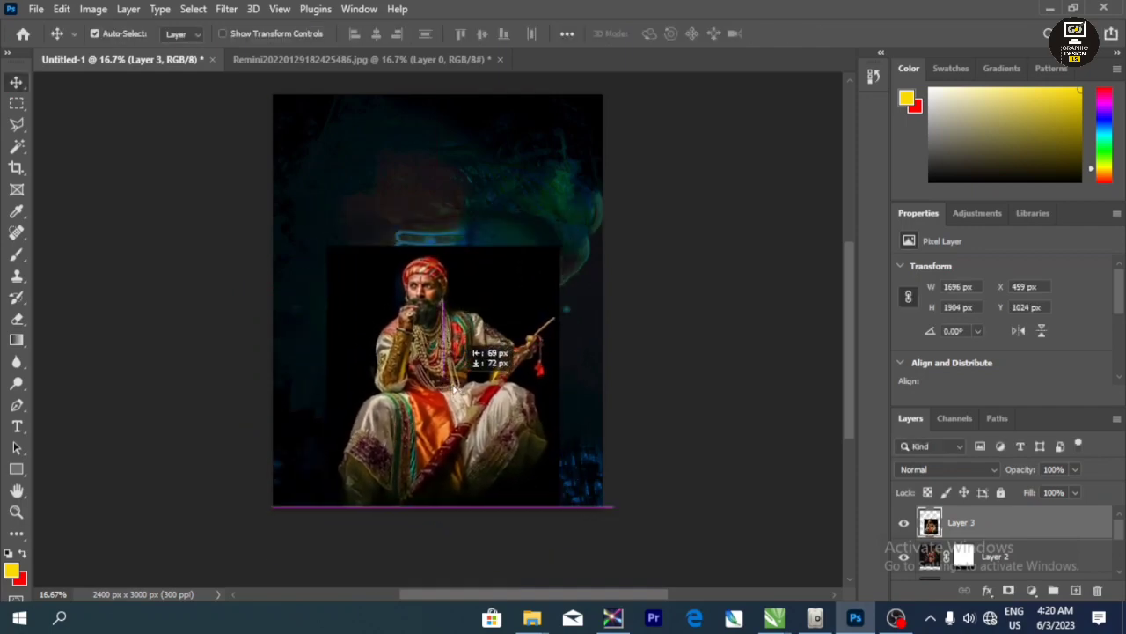
- Try Screen blending on the king layer, move it lower, then set Dissolve mode
click(946, 469)
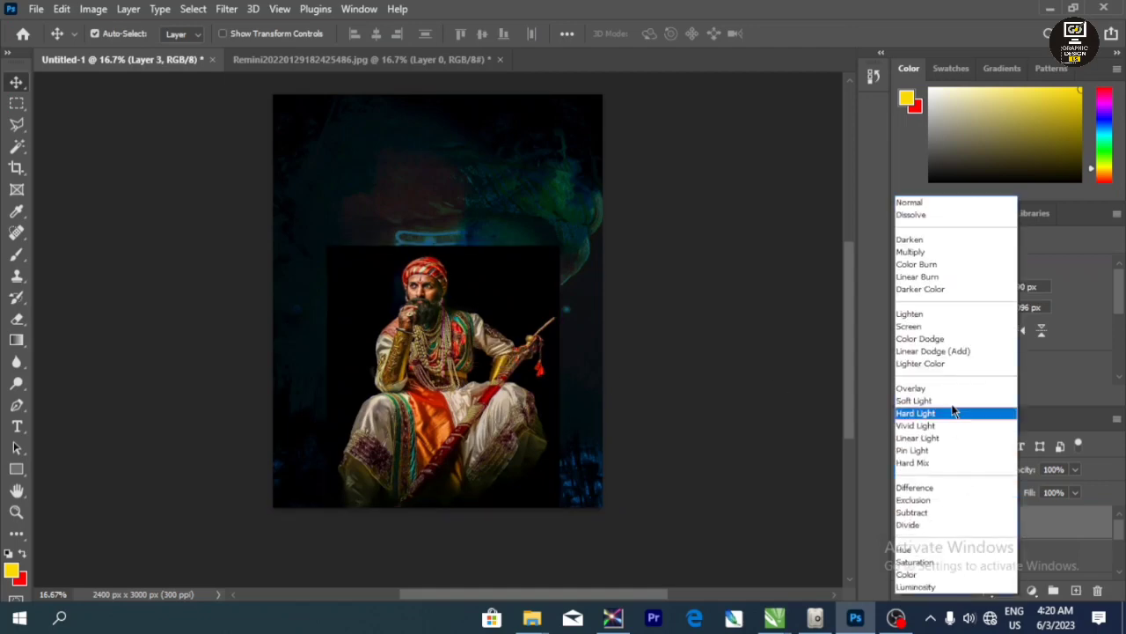
click(915, 325)
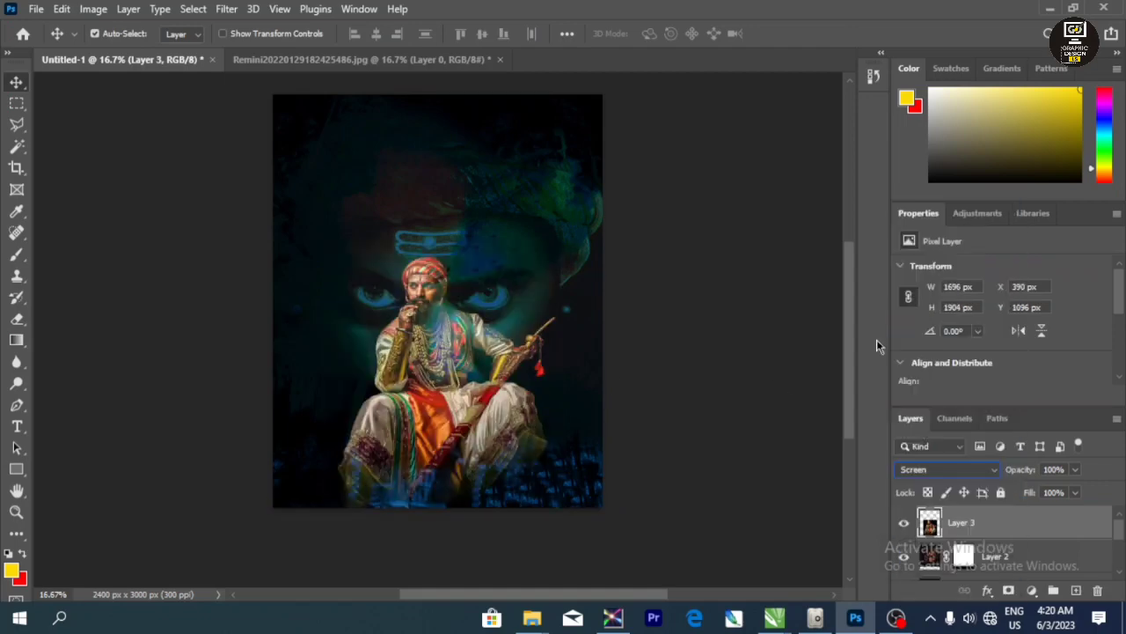
click(457, 387)
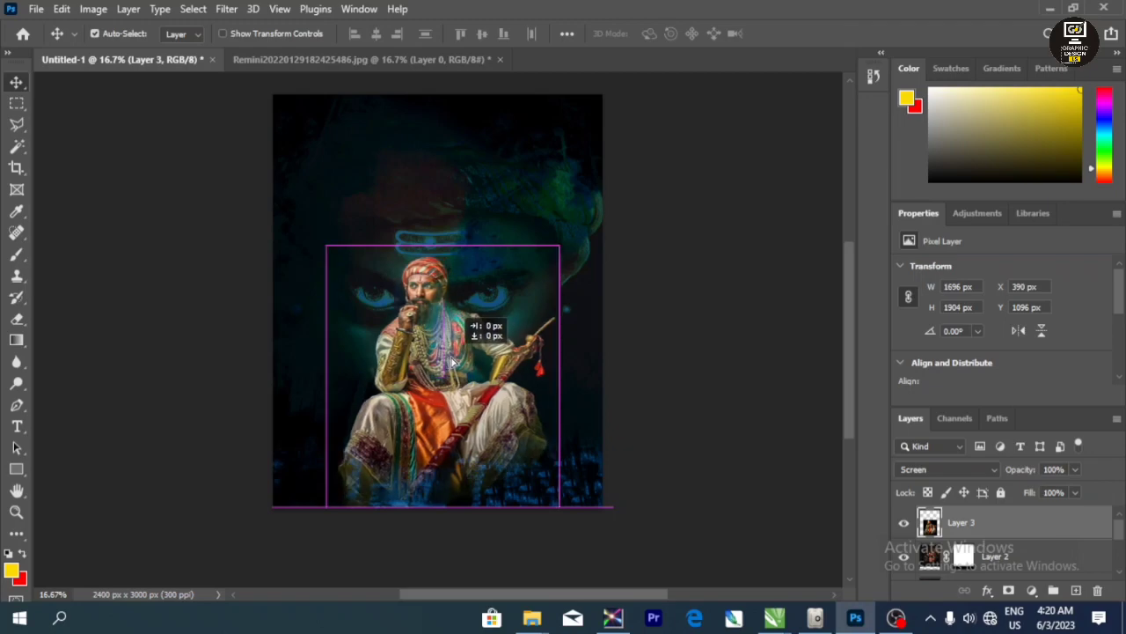
mouse_move(439, 362)
mouse_down()
mouse_move(402, 379)
mouse_move(437, 387)
mouse_up()
click(924, 470)
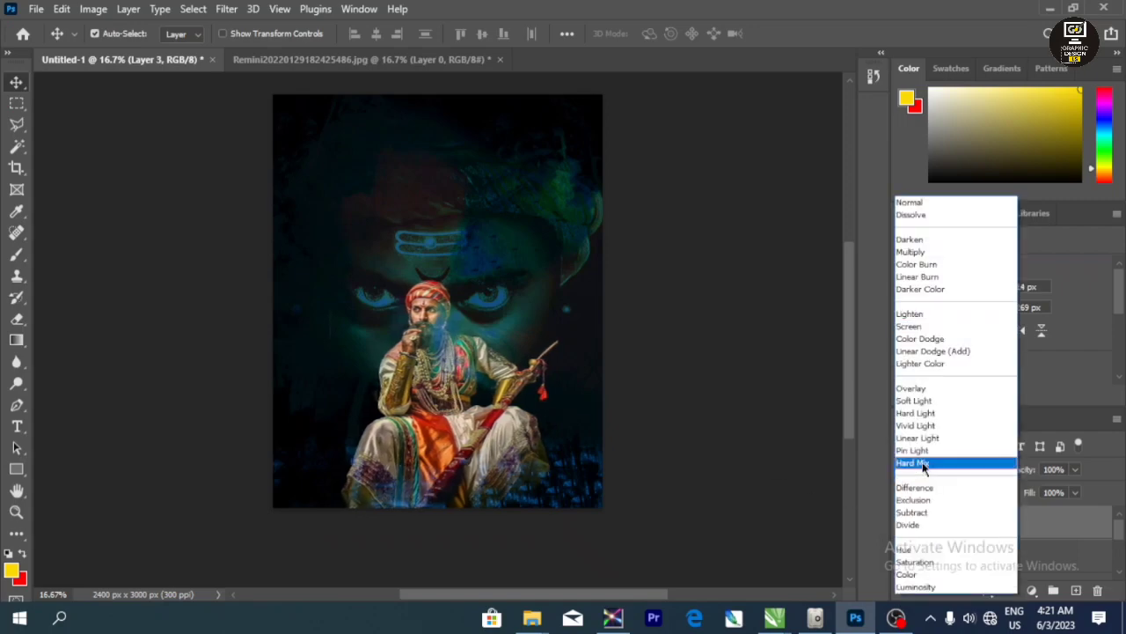
click(919, 214)
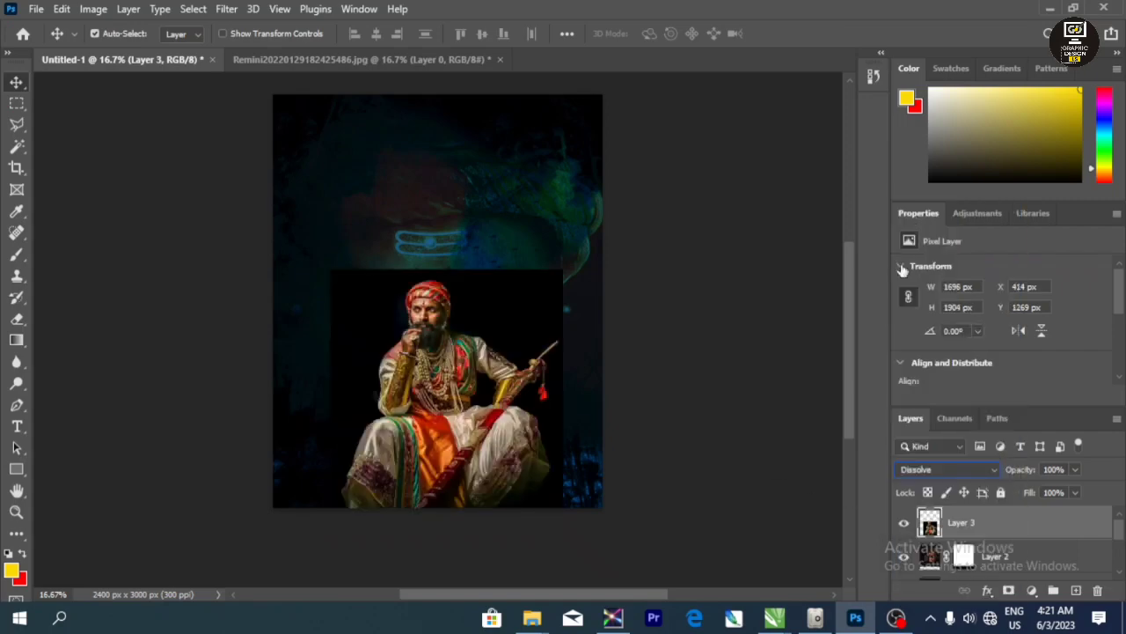
click(402, 60)
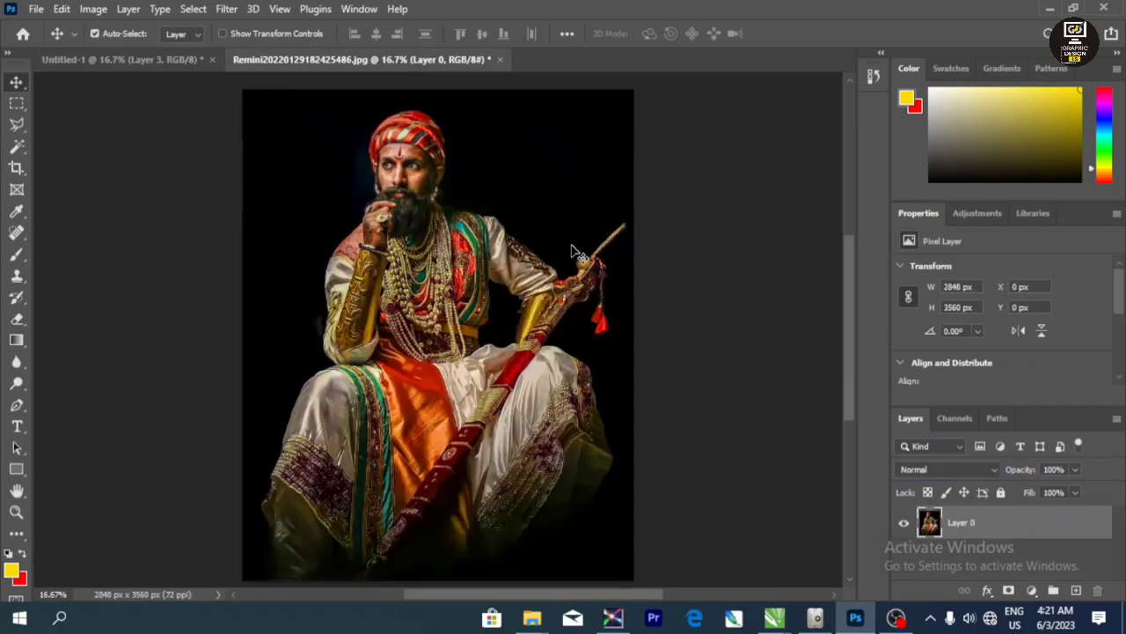
- Delete the black background around the king and drag the cut-out into the poster
click(17, 146)
click(479, 157)
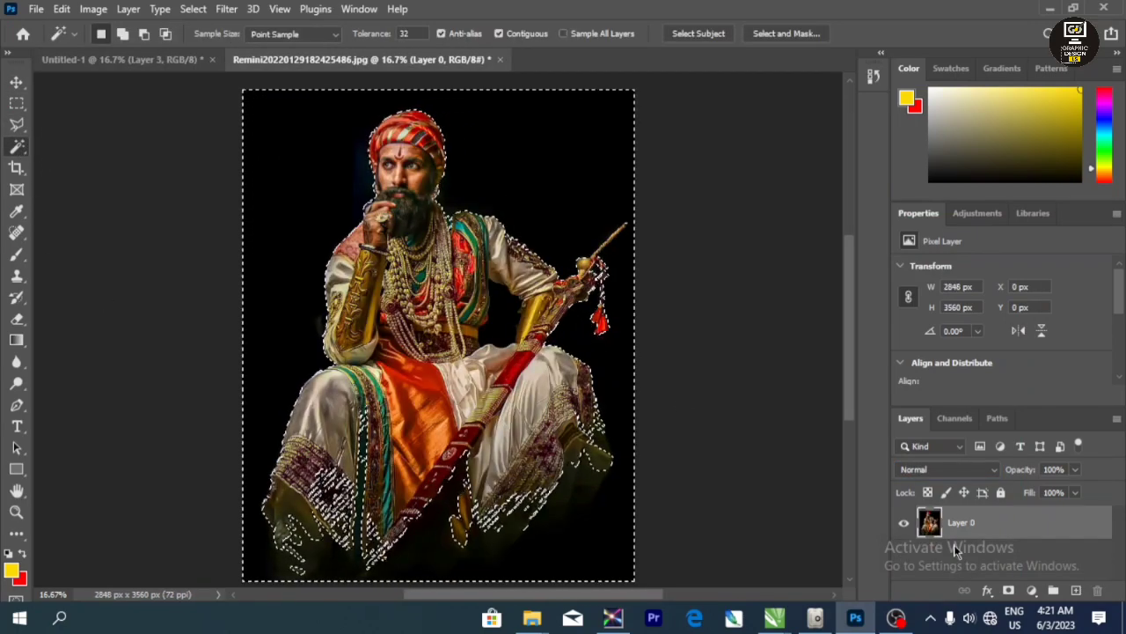
key(Delete)
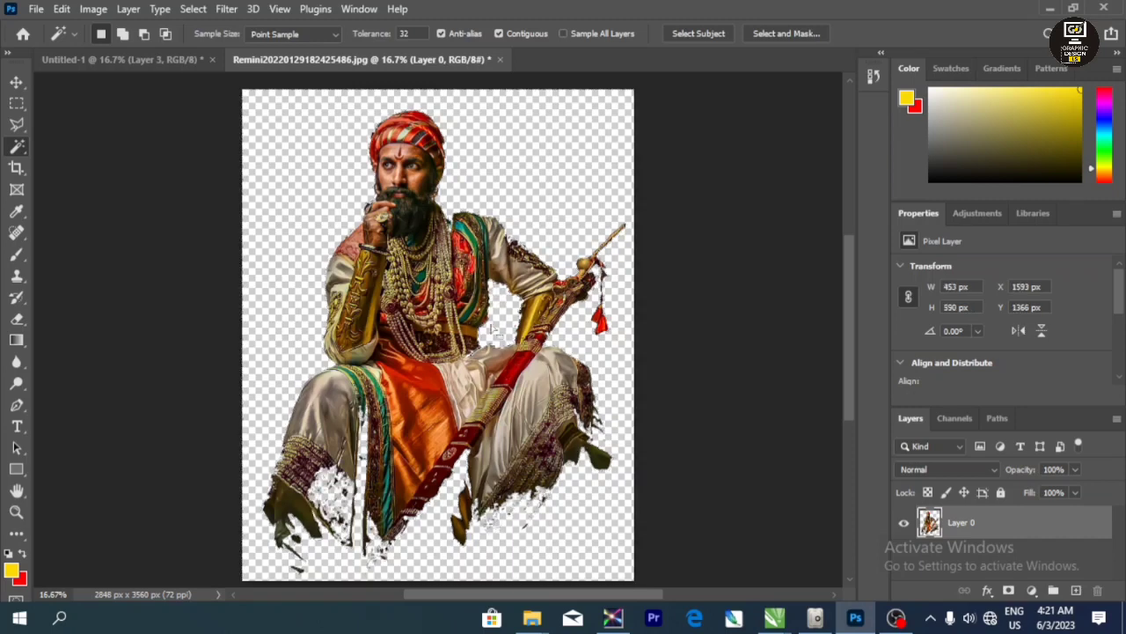
click(16, 82)
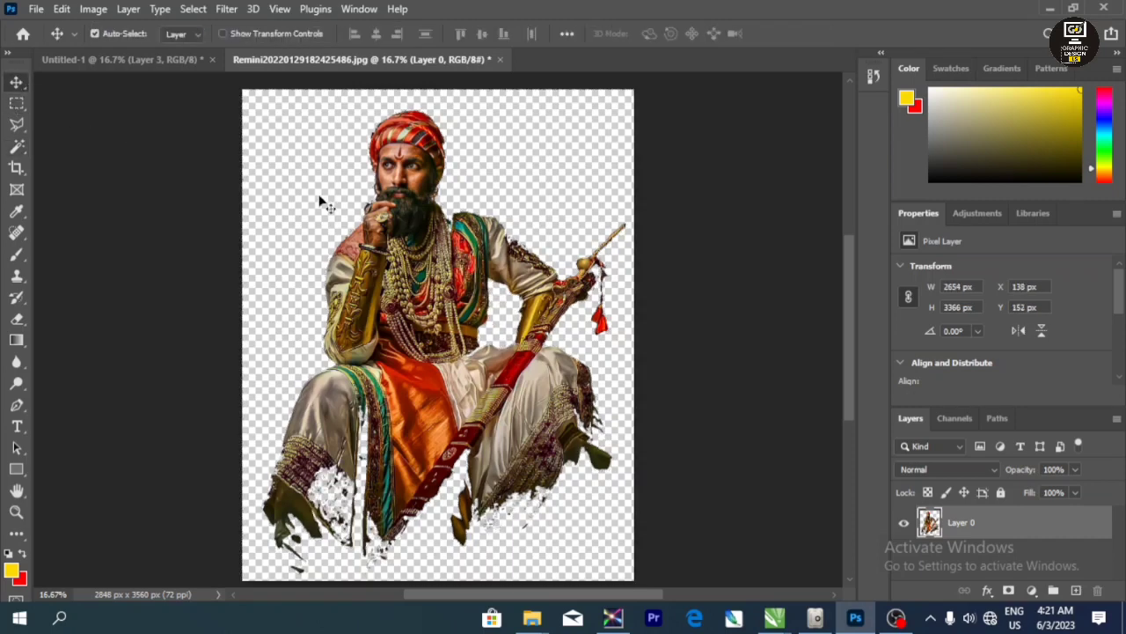
mouse_move(319, 199)
mouse_down()
mouse_move(137, 68)
mouse_move(470, 368)
mouse_up()
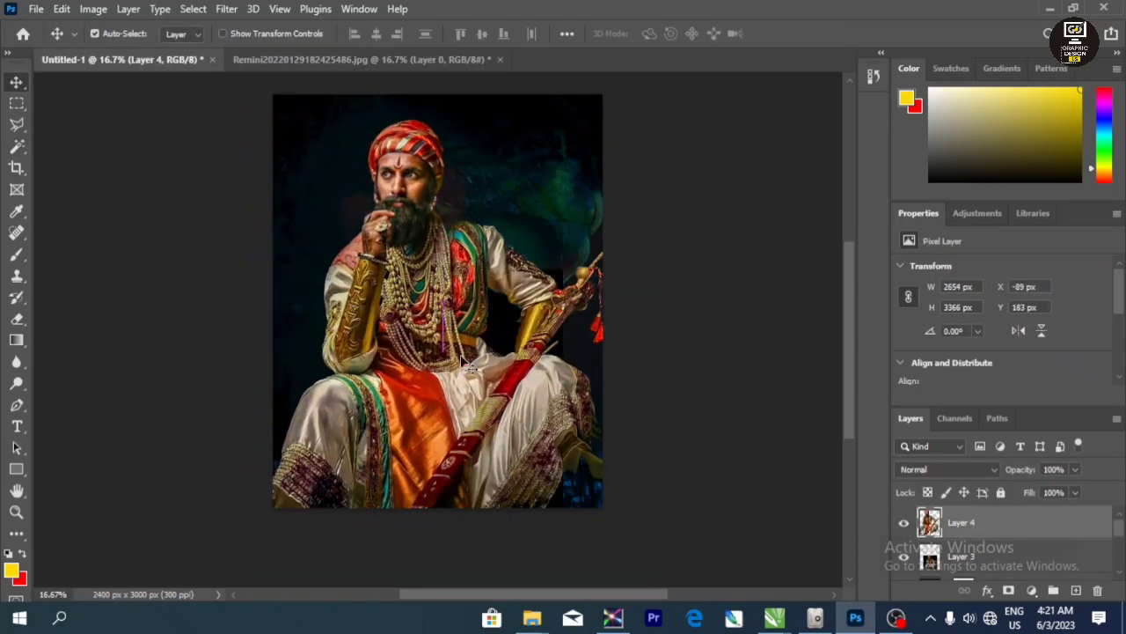
- Shrink the cut-out king and move it toward the lower centre
key(ctrl+t)
drag(626, 115, 425, 373)
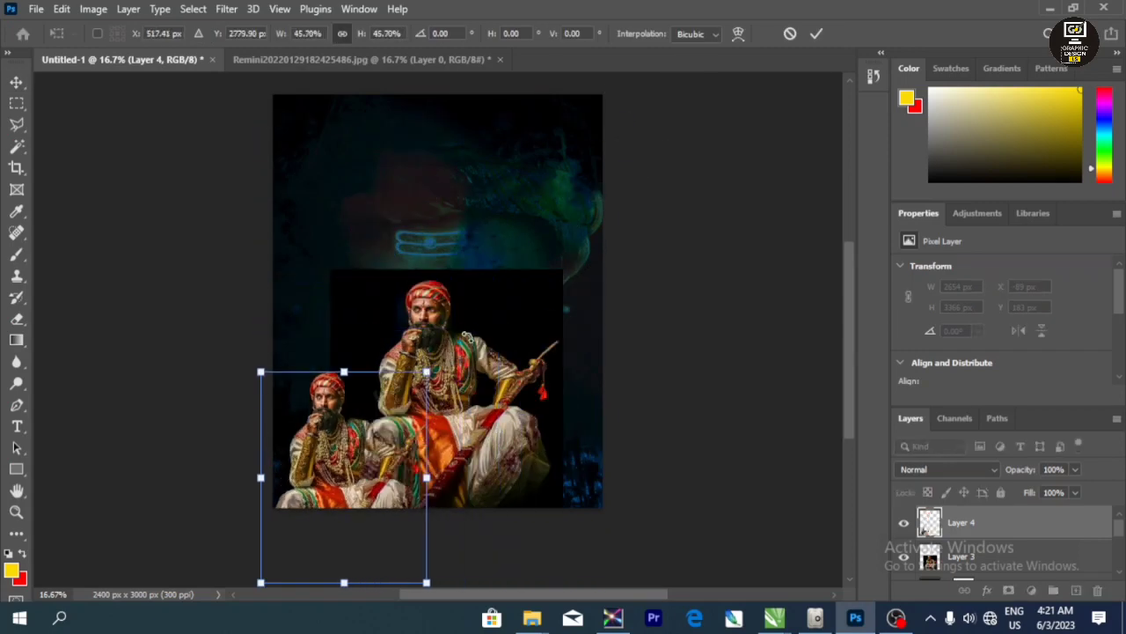
mouse_move(344, 429)
mouse_down()
mouse_move(436, 341)
mouse_move(434, 363)
mouse_up()
key(Return)
- Delete the black-backed Layer 3 and enlarge the cut-out king to 1434 × 1821 px
click(1027, 560)
key(Delete)
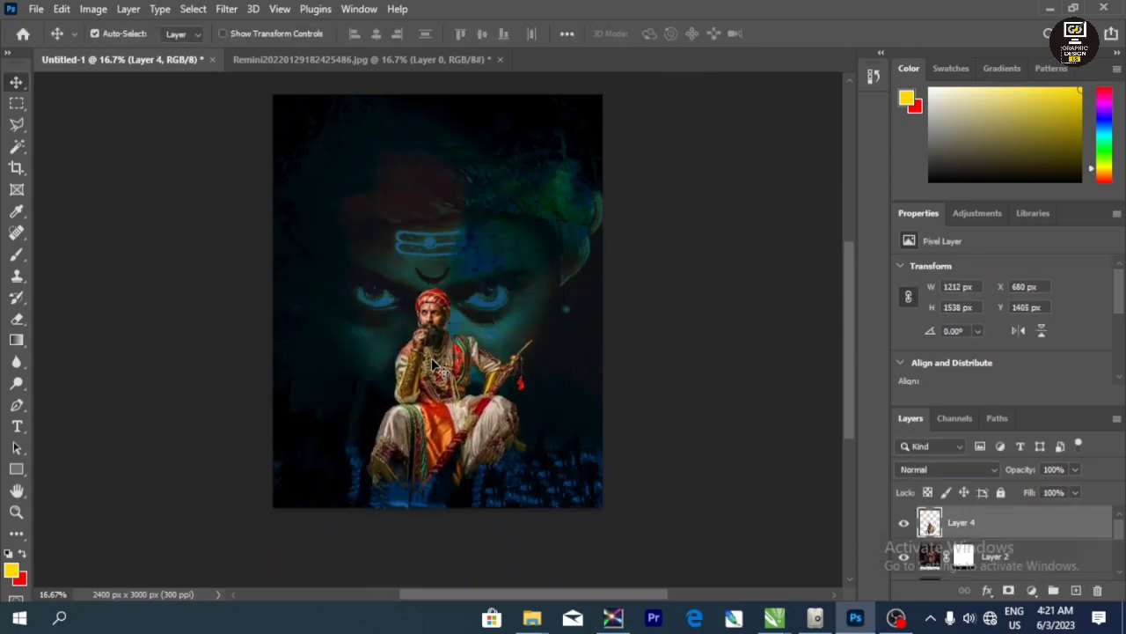
key(ctrl+t)
drag(535, 503, 545, 515)
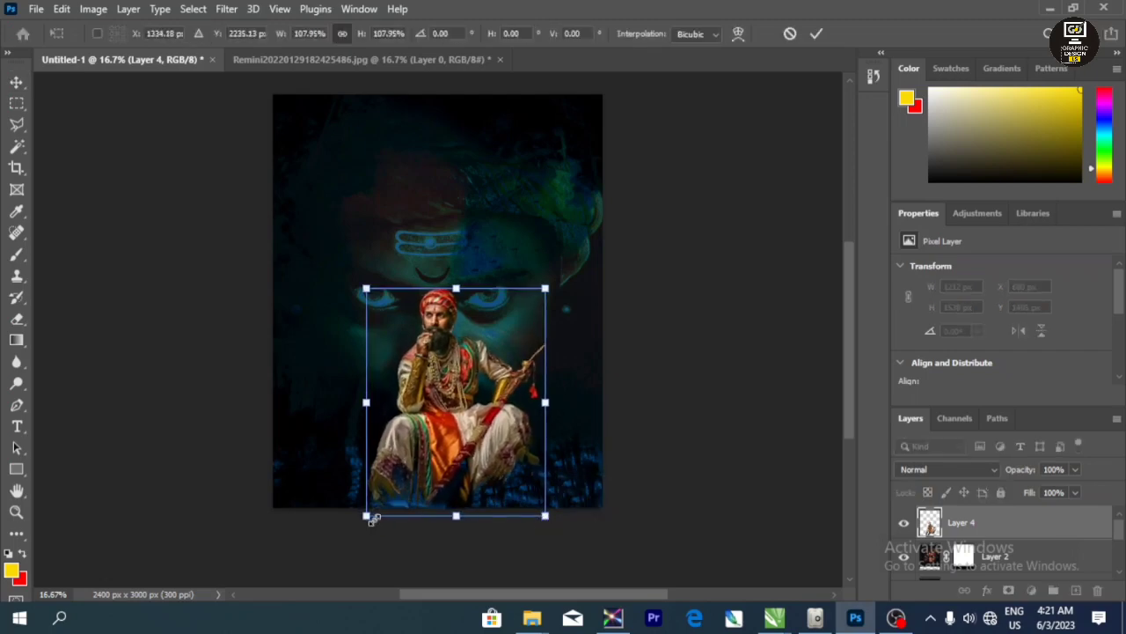
drag(370, 520, 345, 538)
drag(419, 421, 436, 427)
key(Return)
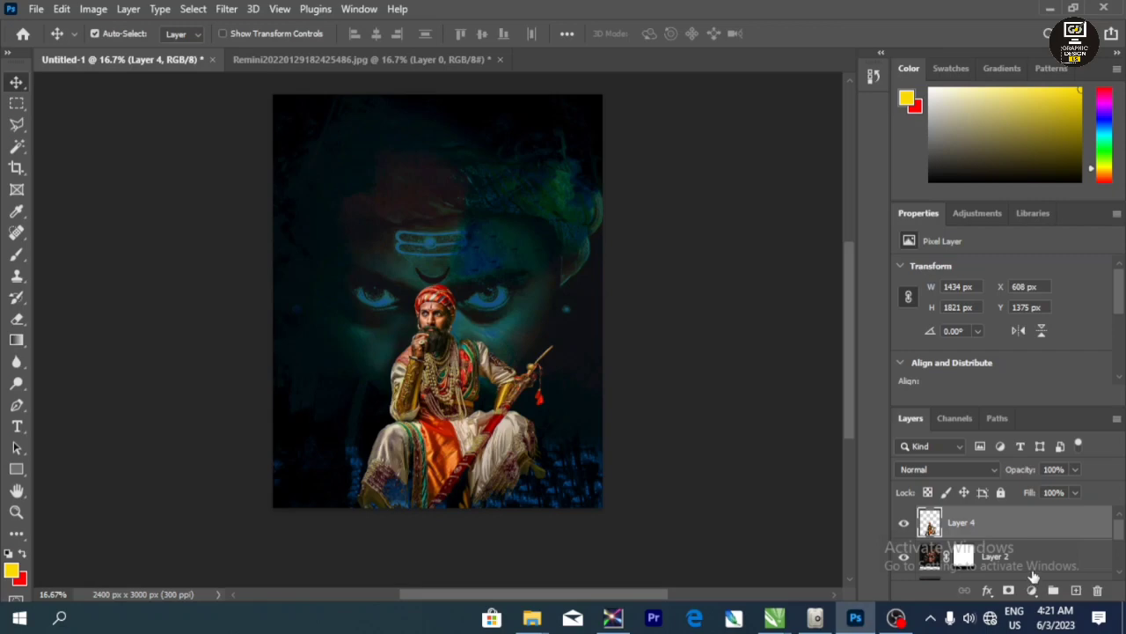
scroll(1034, 563, down, 1)
- Add a new empty layer and set the foreground colour to near-black
click(1074, 592)
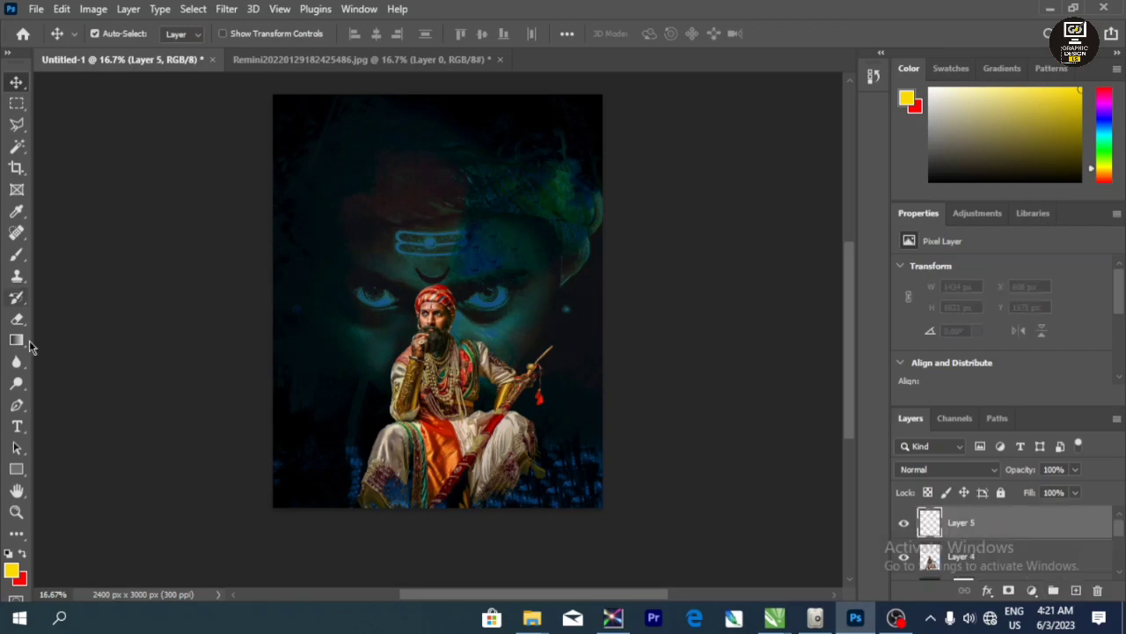
click(12, 571)
drag(463, 255, 571, 325)
click(719, 106)
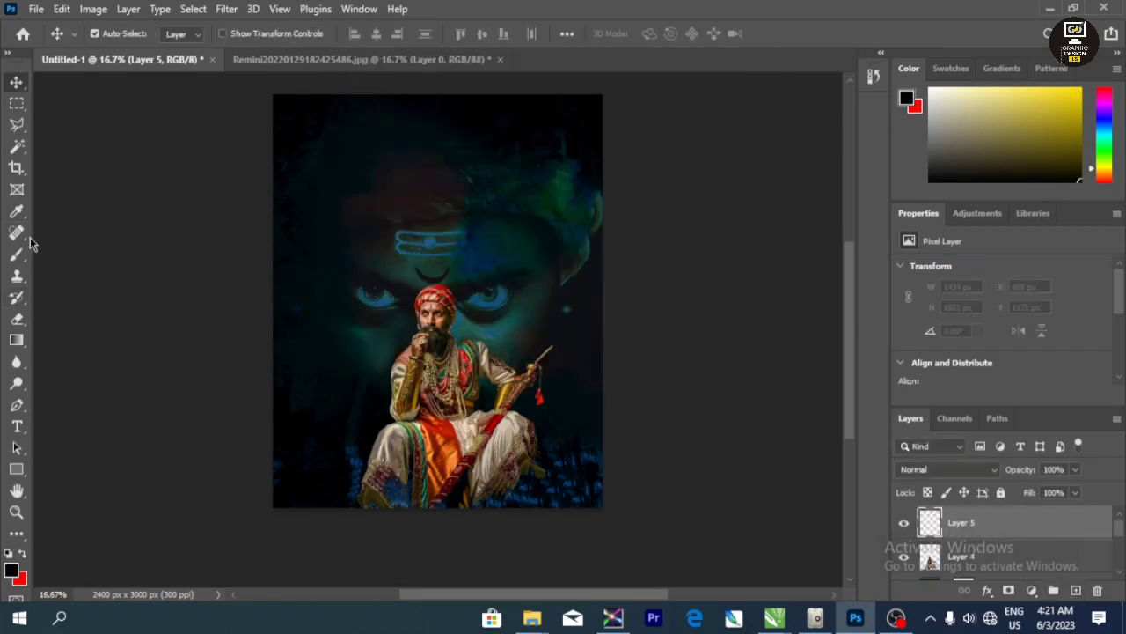
- Paint black along the poster's bottom edge with a soft round brush
click(16, 254)
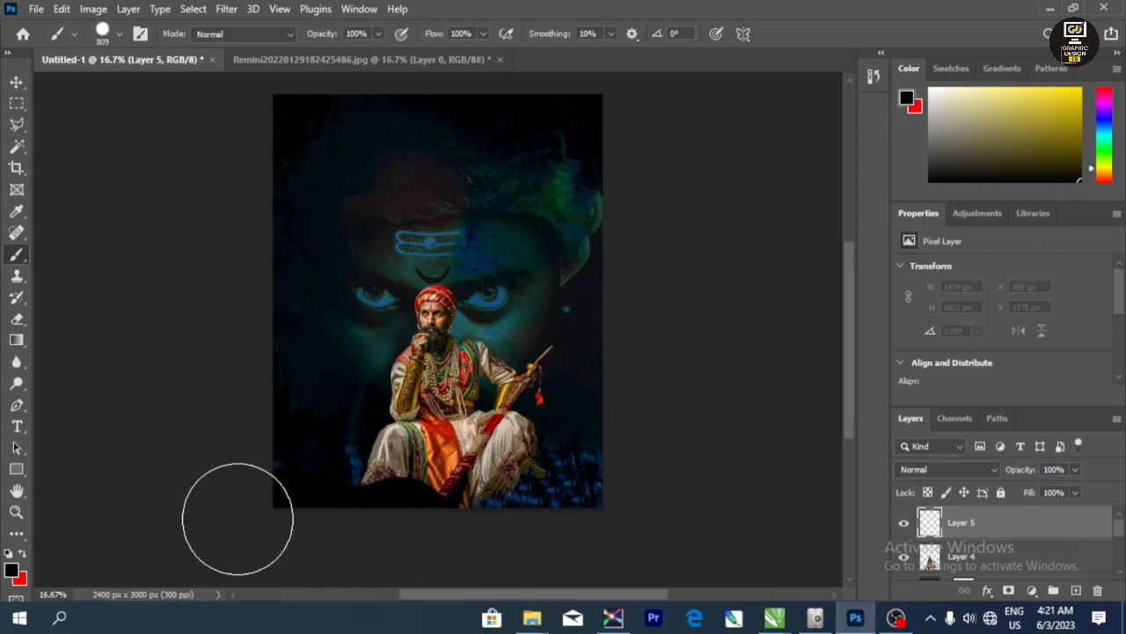
right_click(357, 488)
double_click(410, 444)
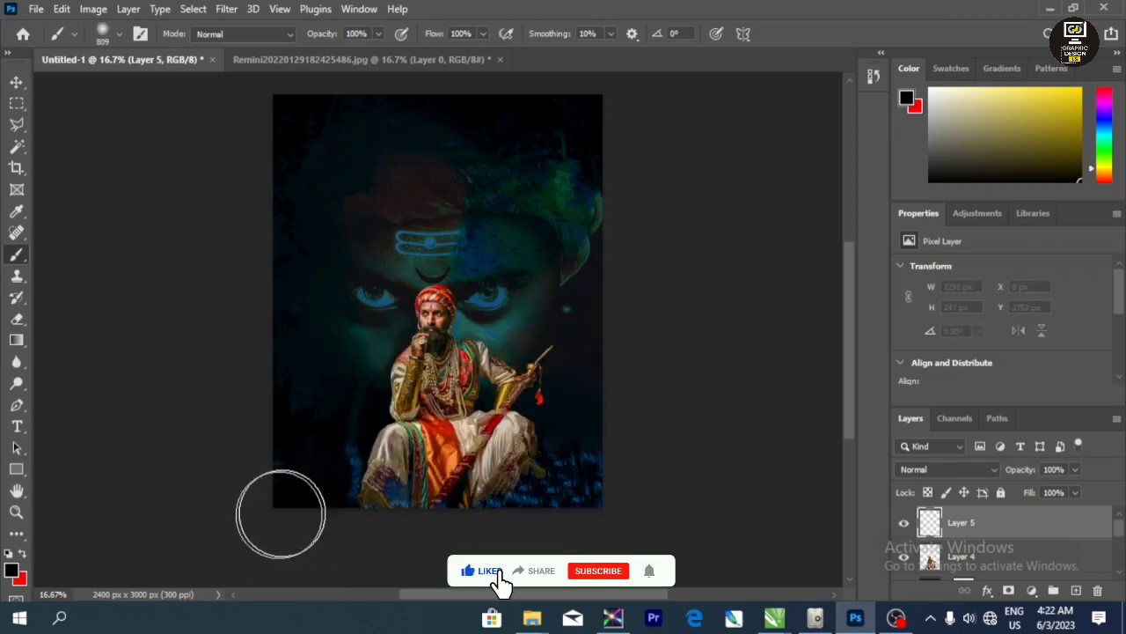
drag(281, 510, 241, 491)
mouse_move(568, 504)
mouse_down()
mouse_move(231, 490)
mouse_move(596, 516)
mouse_move(616, 484)
mouse_move(218, 490)
mouse_up()
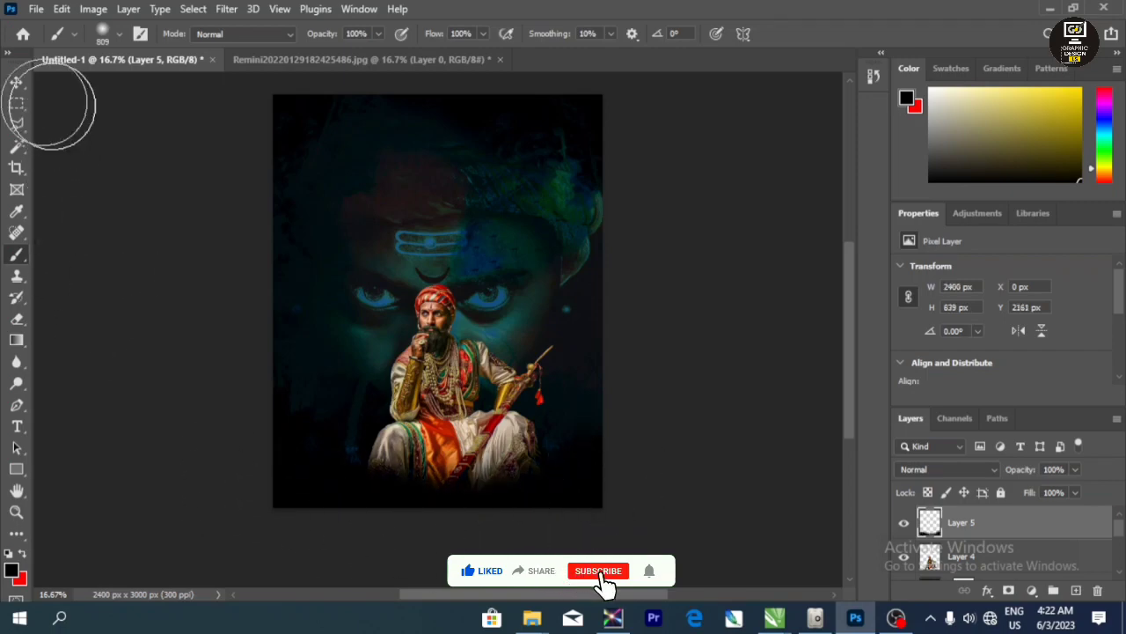
- Move the black shading layer beneath the king layer and close the Remini photo document
click(16, 81)
drag(1001, 546, 991, 563)
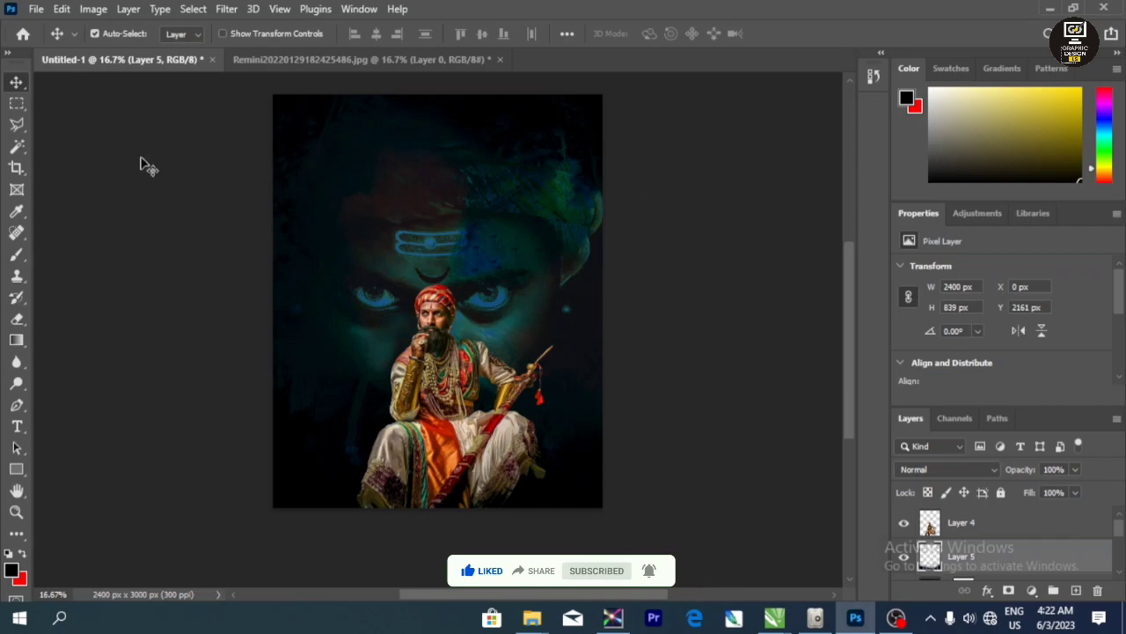
click(300, 59)
click(500, 59)
- Discard the Remini photo, open 20220129_194125.png, and drop its red title at the poster's top
click(558, 239)
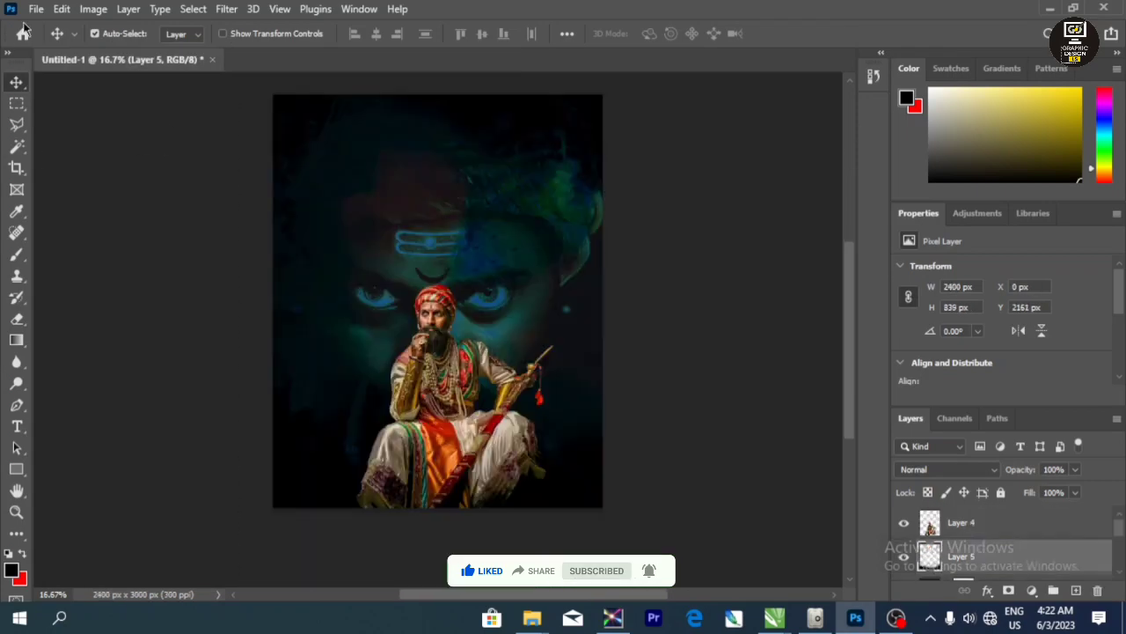
click(36, 9)
click(39, 42)
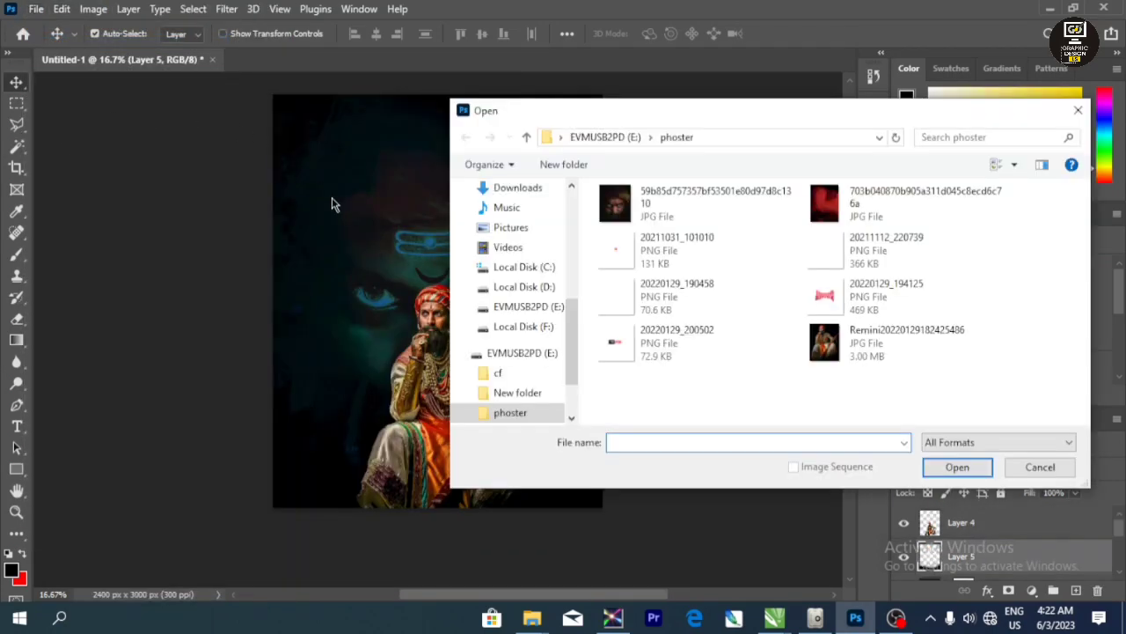
click(886, 290)
click(957, 466)
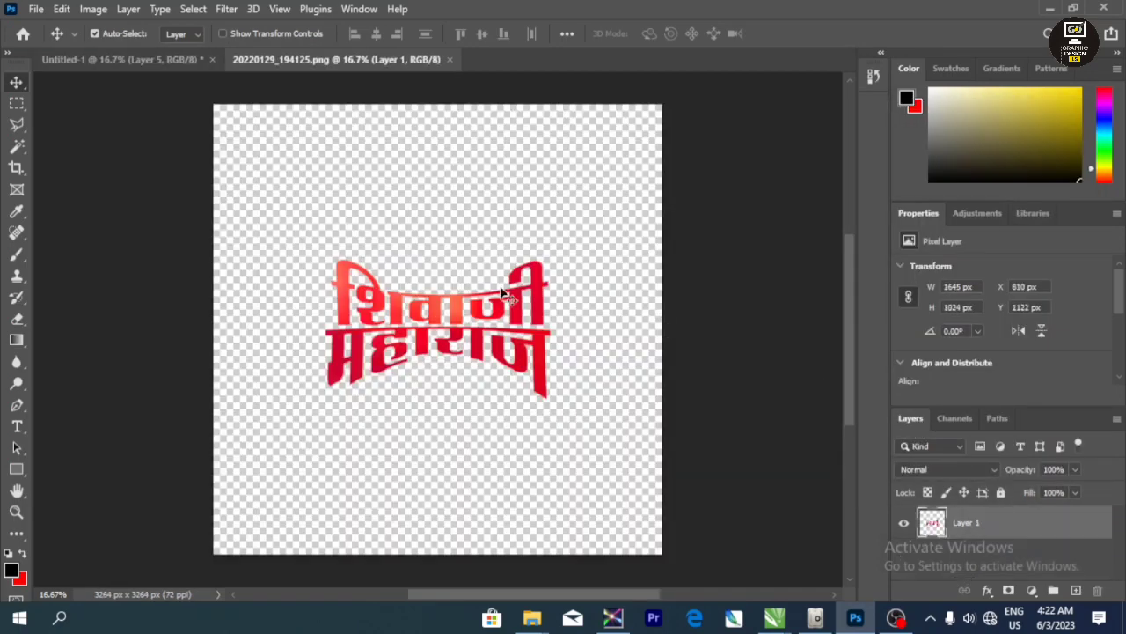
drag(501, 293, 172, 60)
drag(440, 216, 442, 184)
- Add Bevel & Emboss to the title with Depth 813, Size 70 and a bent contour curve
double_click(1004, 557)
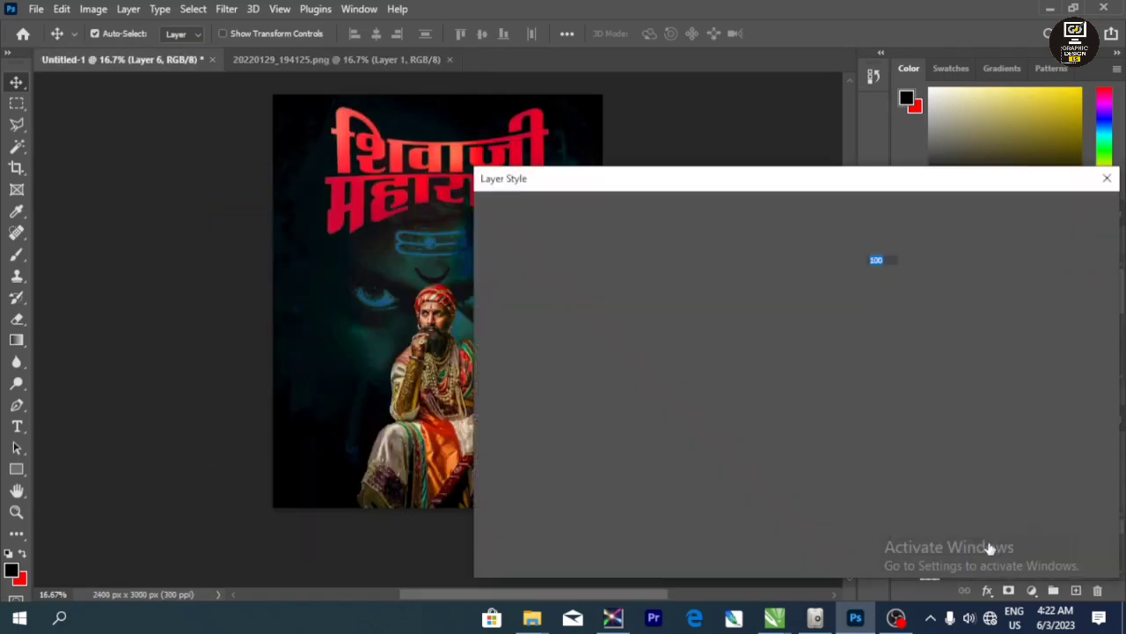
click(535, 256)
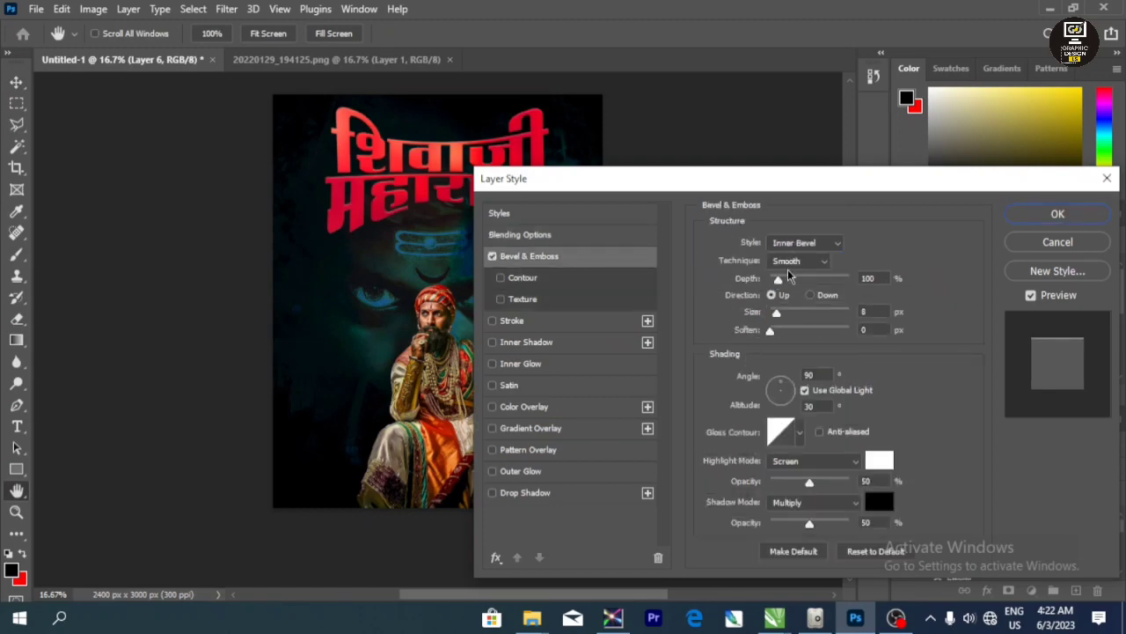
drag(786, 279, 834, 280)
mouse_move(777, 312)
mouse_down()
mouse_move(796, 312)
mouse_move(774, 339)
mouse_up()
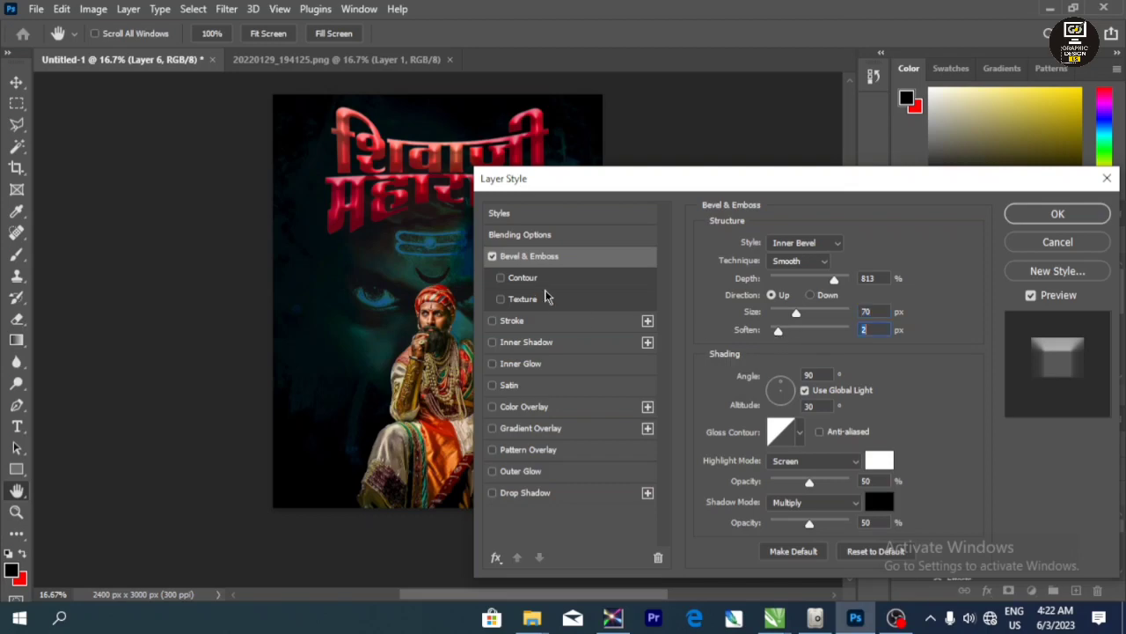
click(515, 280)
click(755, 248)
drag(572, 182, 570, 197)
click(677, 97)
- Try stroke, inner shadow and inner glow effects, then remove the stroke and inner shadow
click(522, 213)
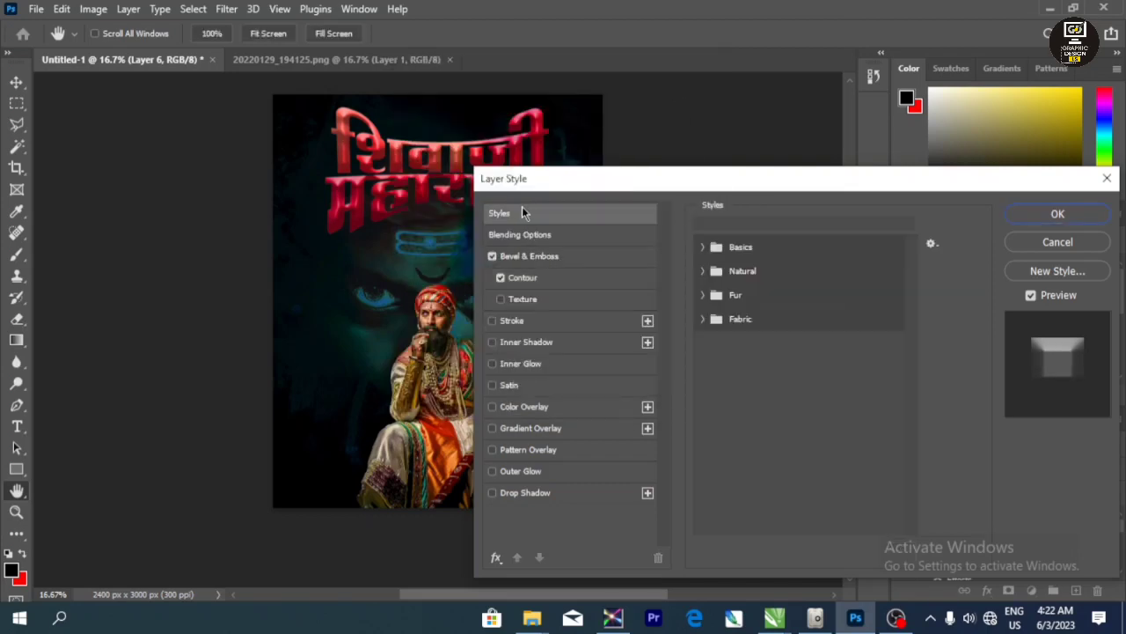
click(521, 326)
click(524, 343)
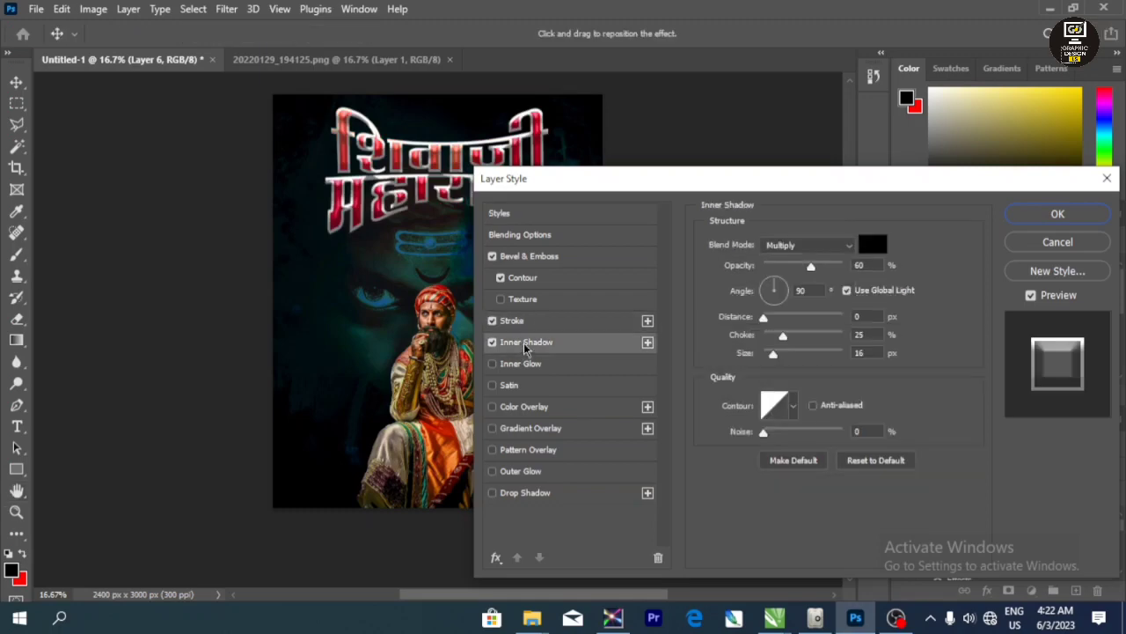
click(522, 362)
click(500, 346)
click(492, 321)
click(492, 342)
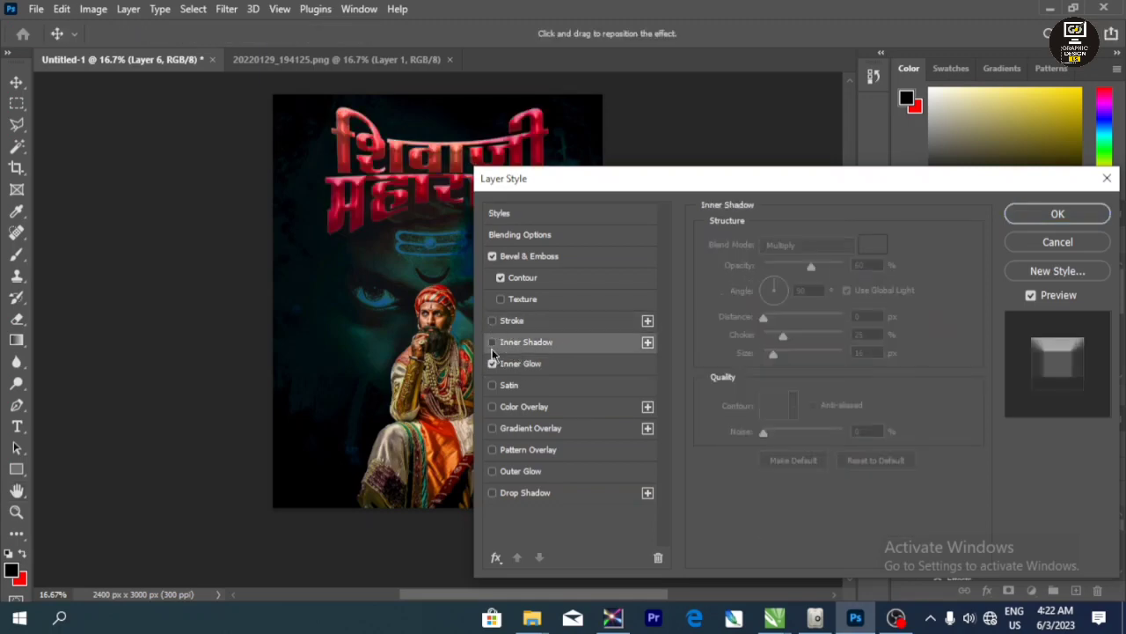
- Add a cyan-blue Color Overlay at 83% opacity, apply the styles, and nudge the title upward
click(553, 409)
click(873, 245)
click(578, 202)
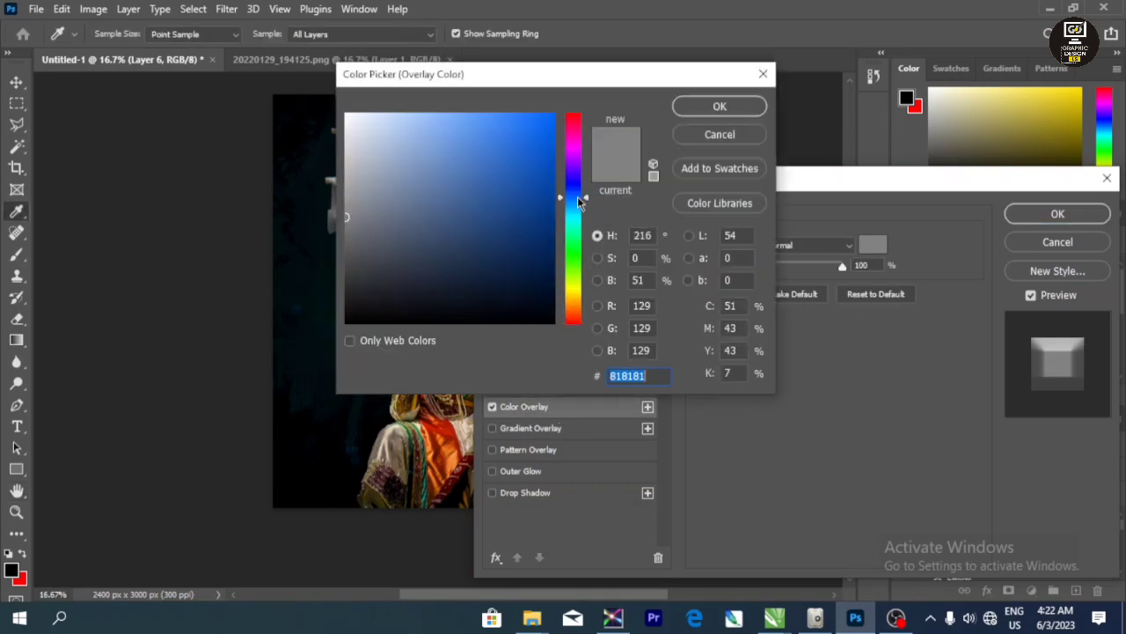
click(551, 116)
click(720, 106)
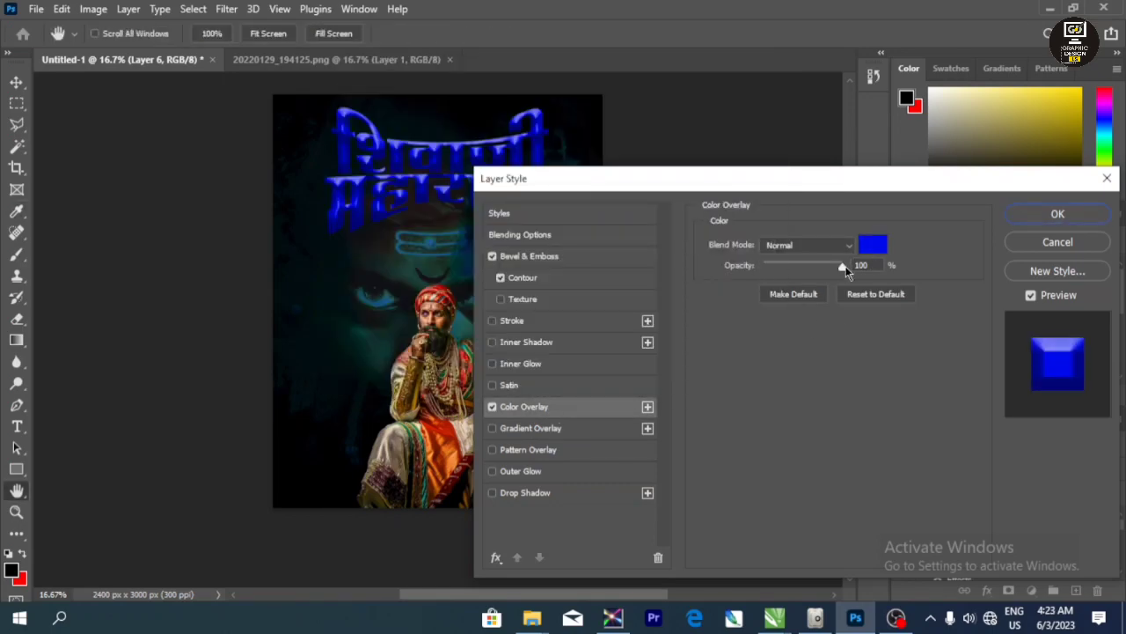
drag(843, 266, 829, 267)
click(873, 244)
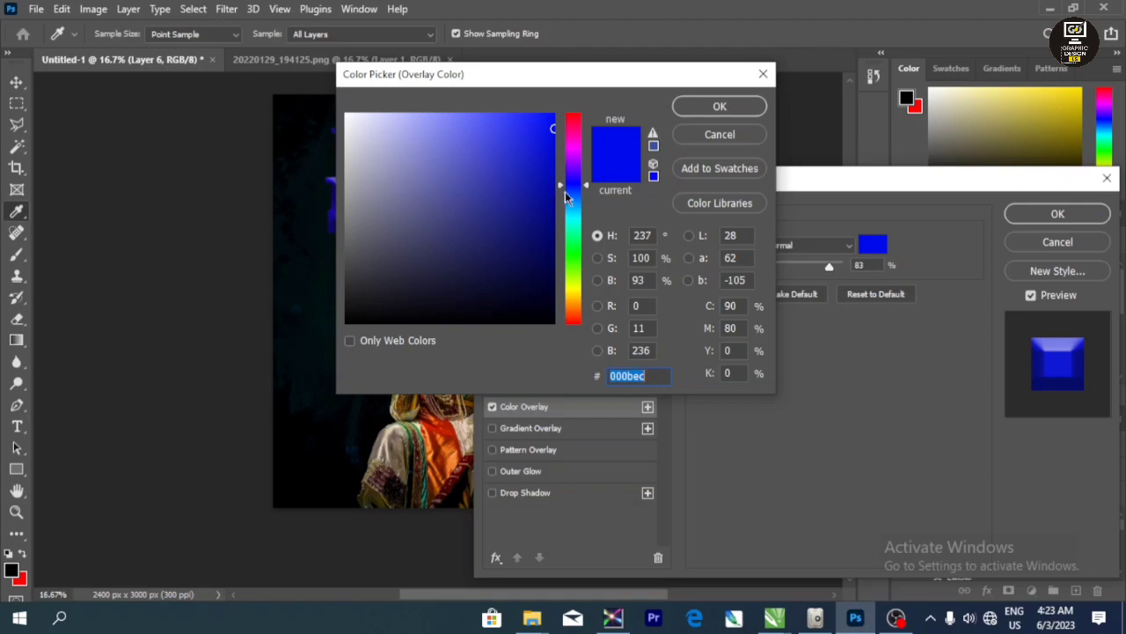
drag(565, 198, 567, 210)
click(720, 106)
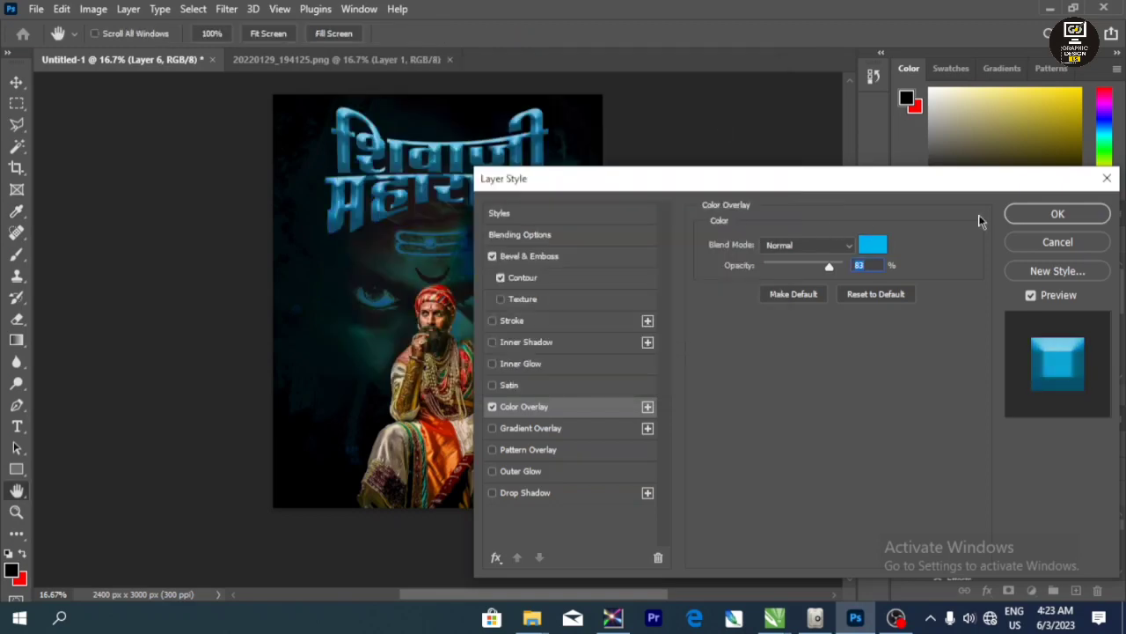
click(1058, 214)
drag(510, 160, 522, 151)
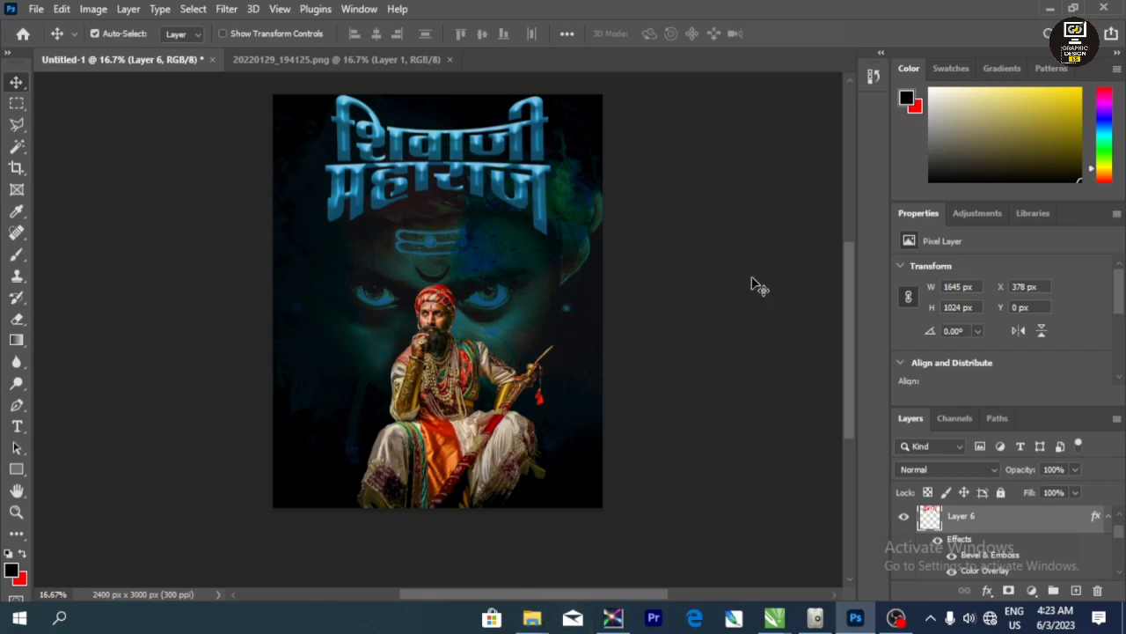
- Close the title source document and open the greeting text PNG
click(450, 59)
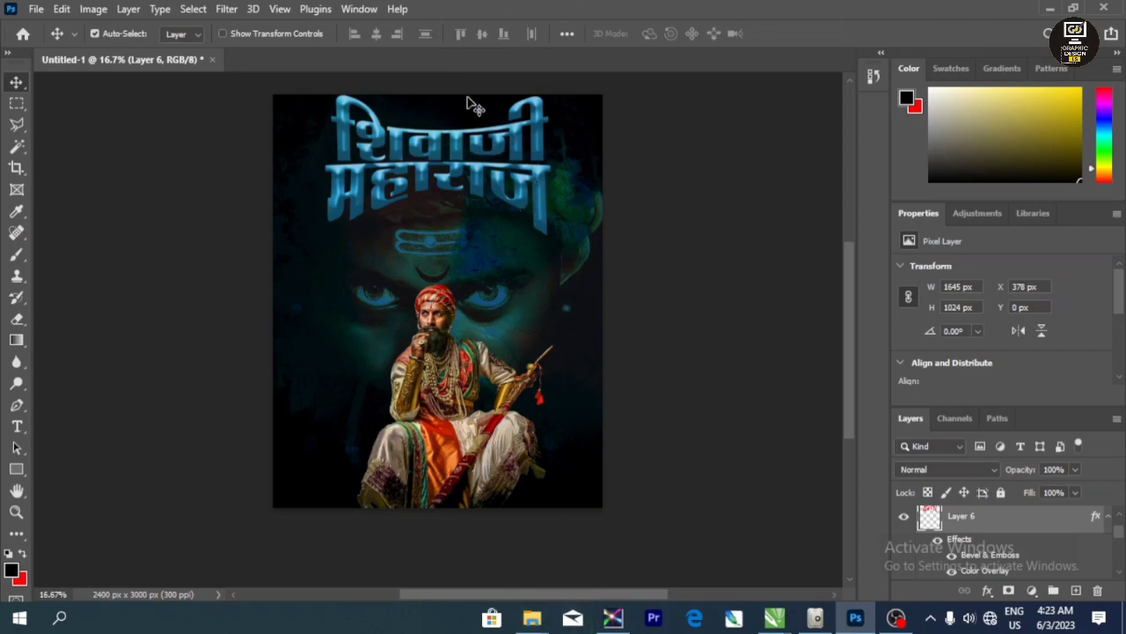
click(36, 9)
click(54, 44)
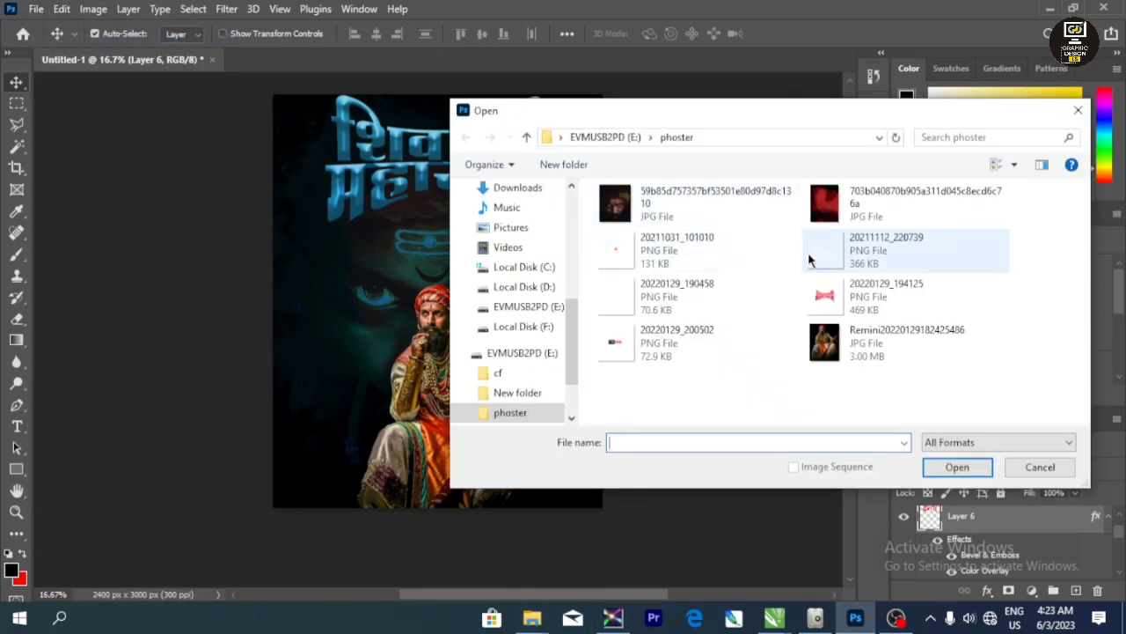
click(811, 257)
click(957, 466)
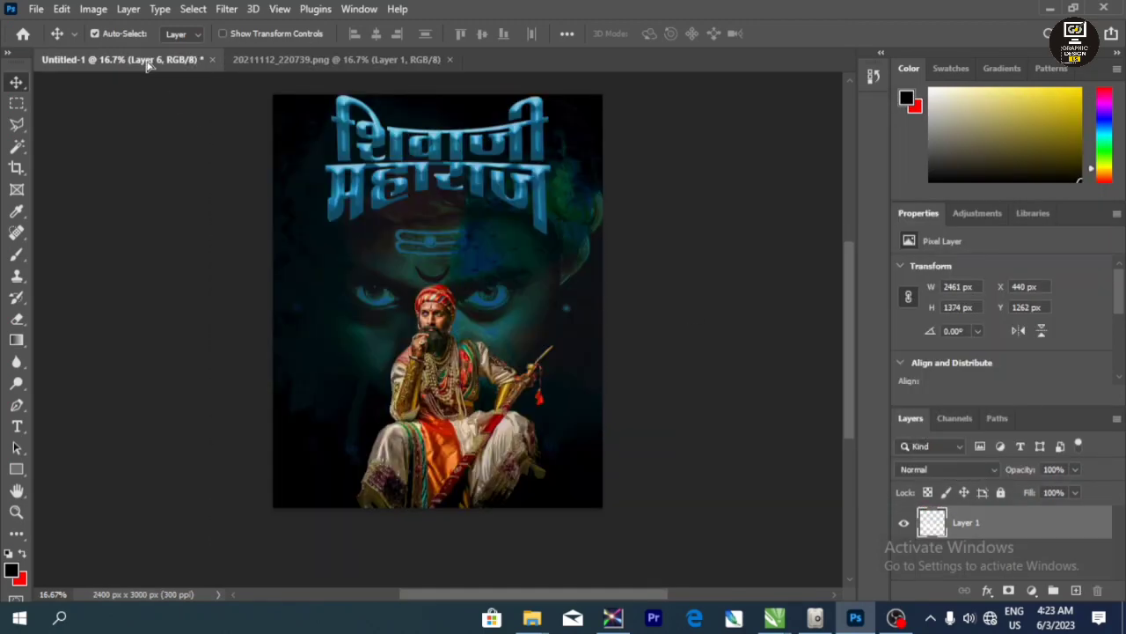
- Bring the greeting into the poster, scale it down, and place it under the title
drag(364, 305, 474, 237)
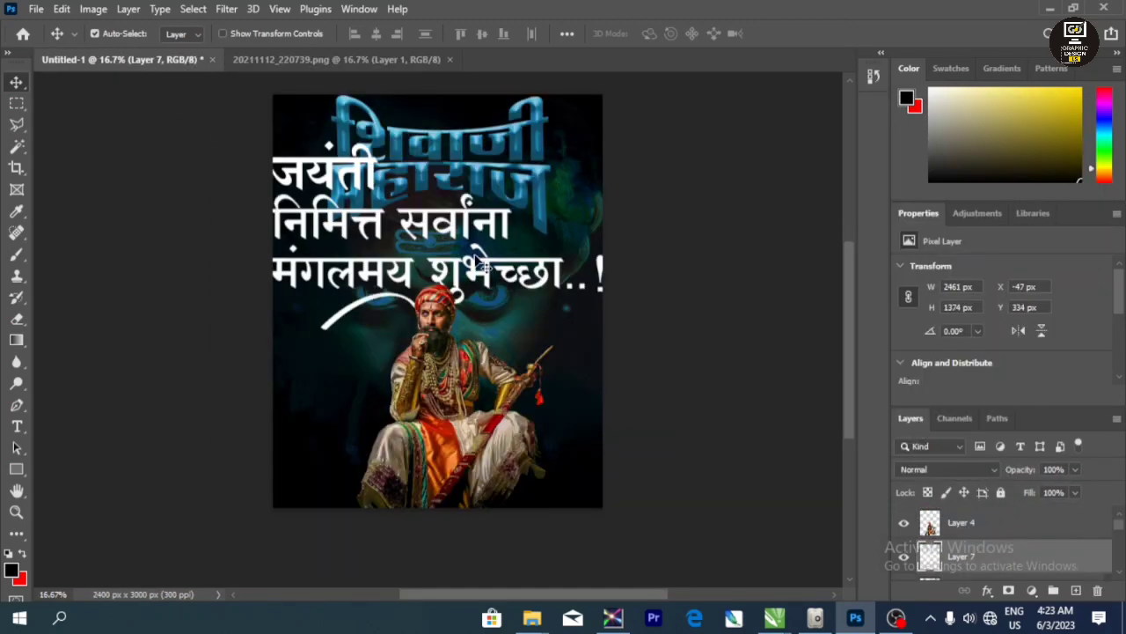
key(ctrl+t)
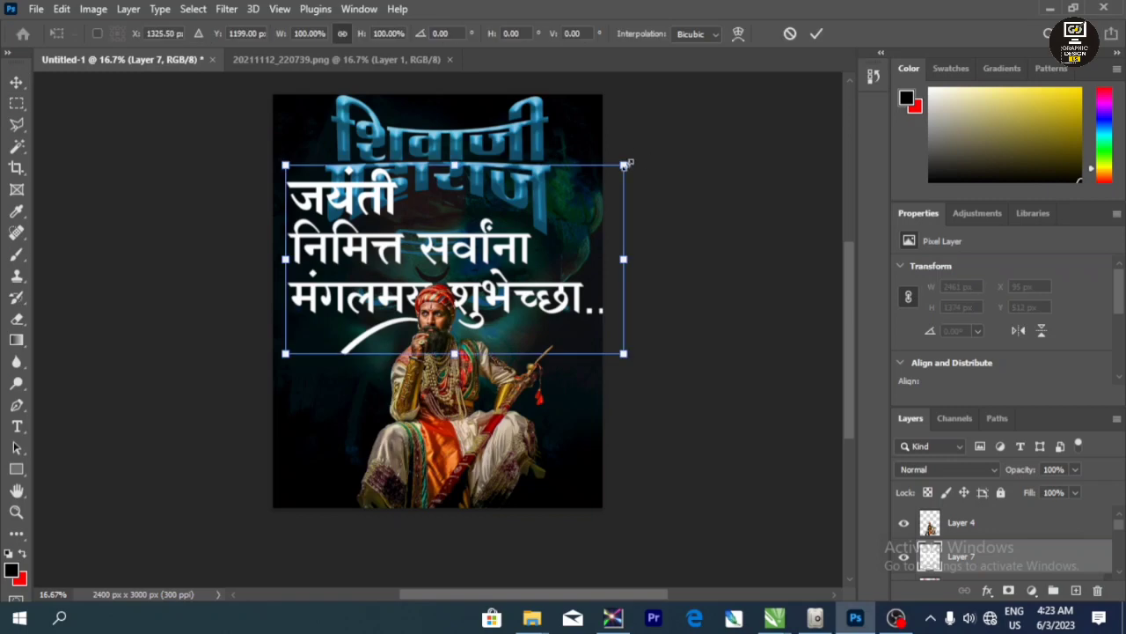
drag(626, 164, 454, 260)
drag(370, 308, 496, 261)
mouse_move(584, 206)
mouse_down()
mouse_move(519, 206)
mouse_move(499, 252)
mouse_move(473, 236)
mouse_up()
key(Return)
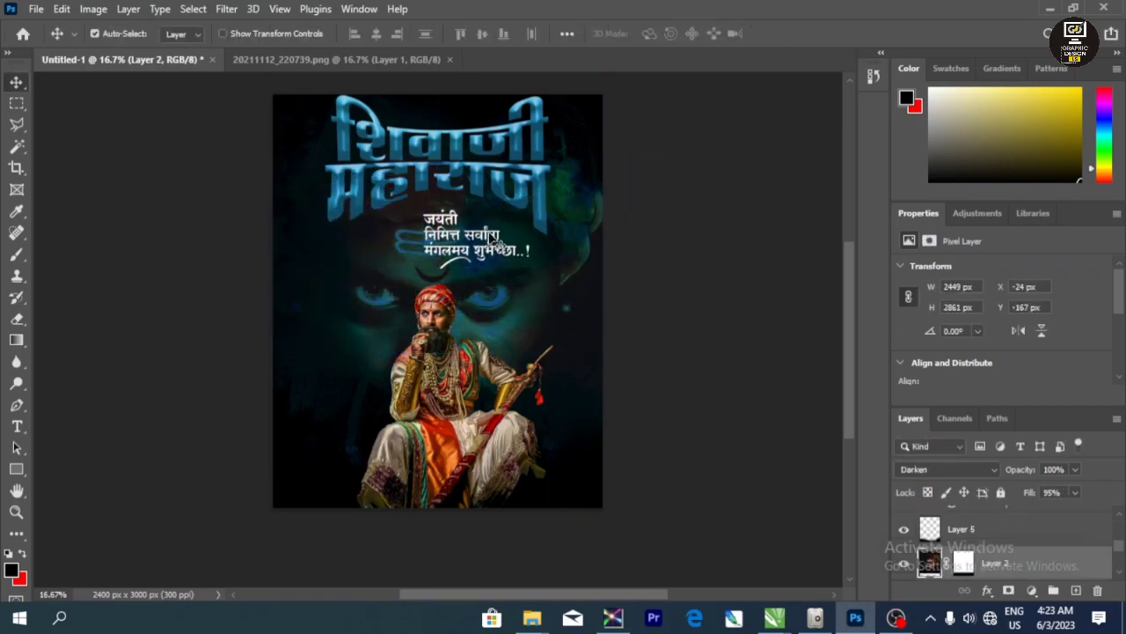
- Select the blue title layer, then select the seated king layer
click(519, 146)
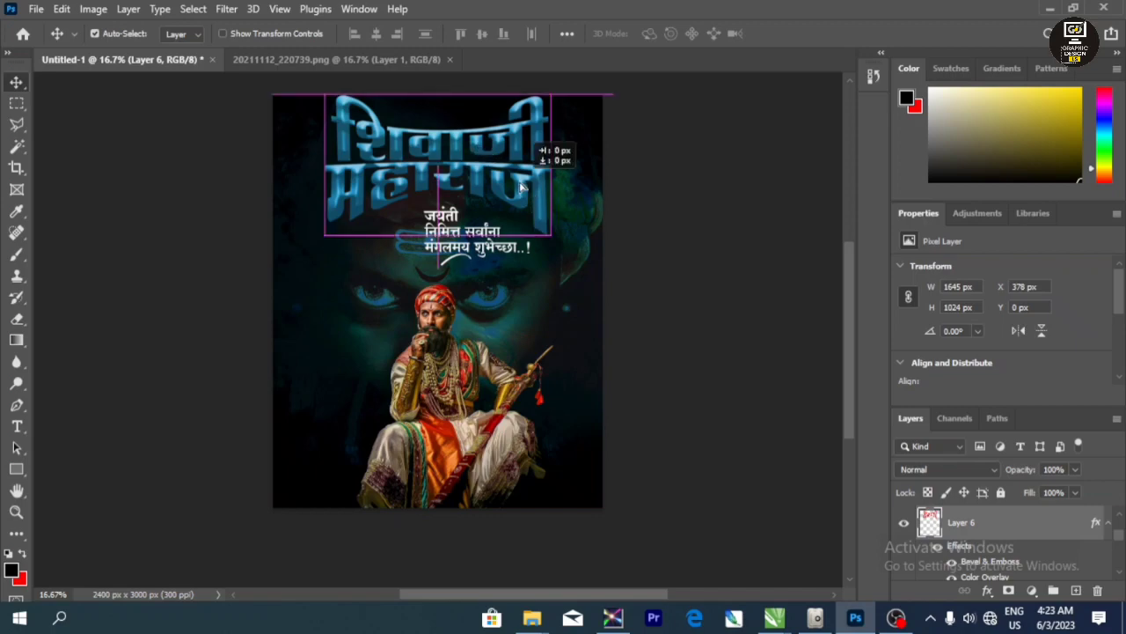
click(677, 219)
click(979, 538)
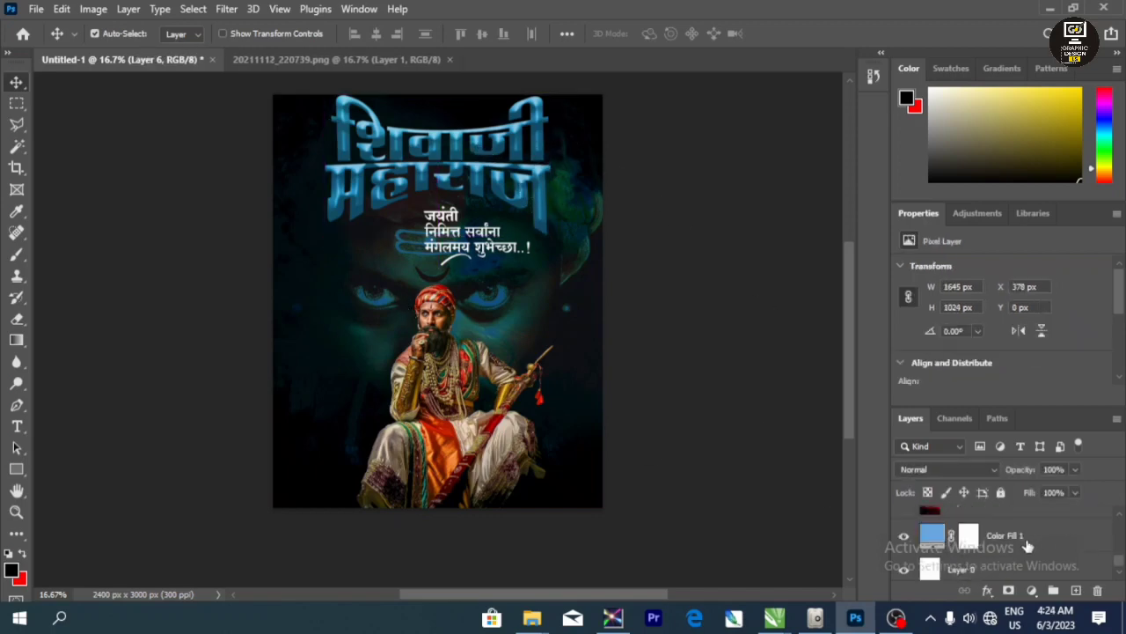
scroll(1026, 537, down, 2)
click(335, 462)
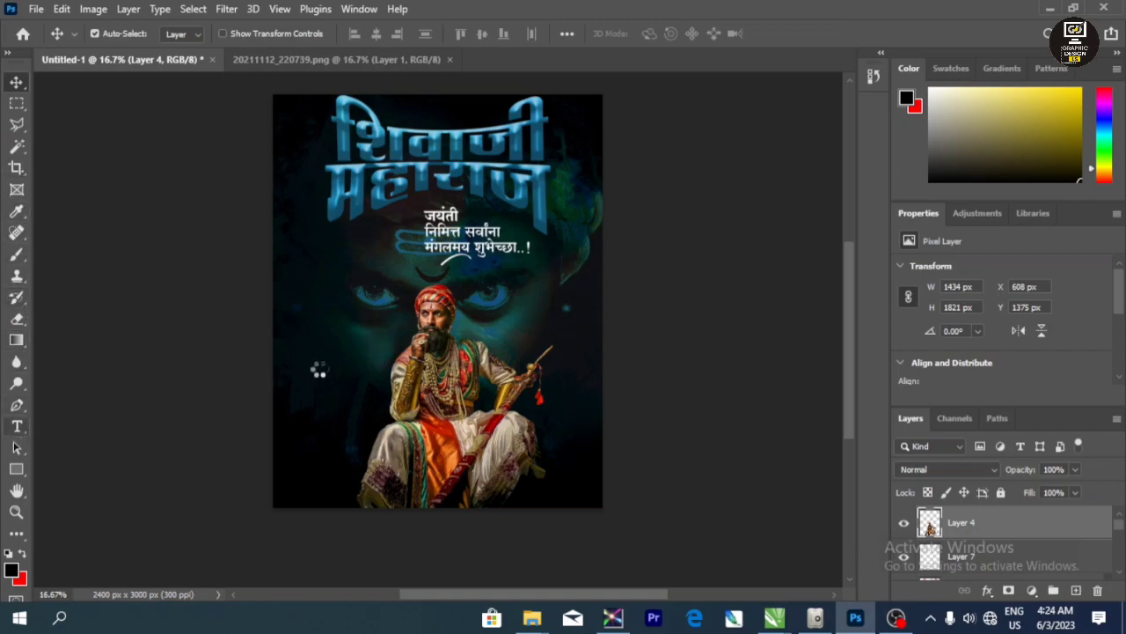
- Paste the GRAPHIC DESIGN credit with a phone number as horizontal text and move it right
click(17, 426)
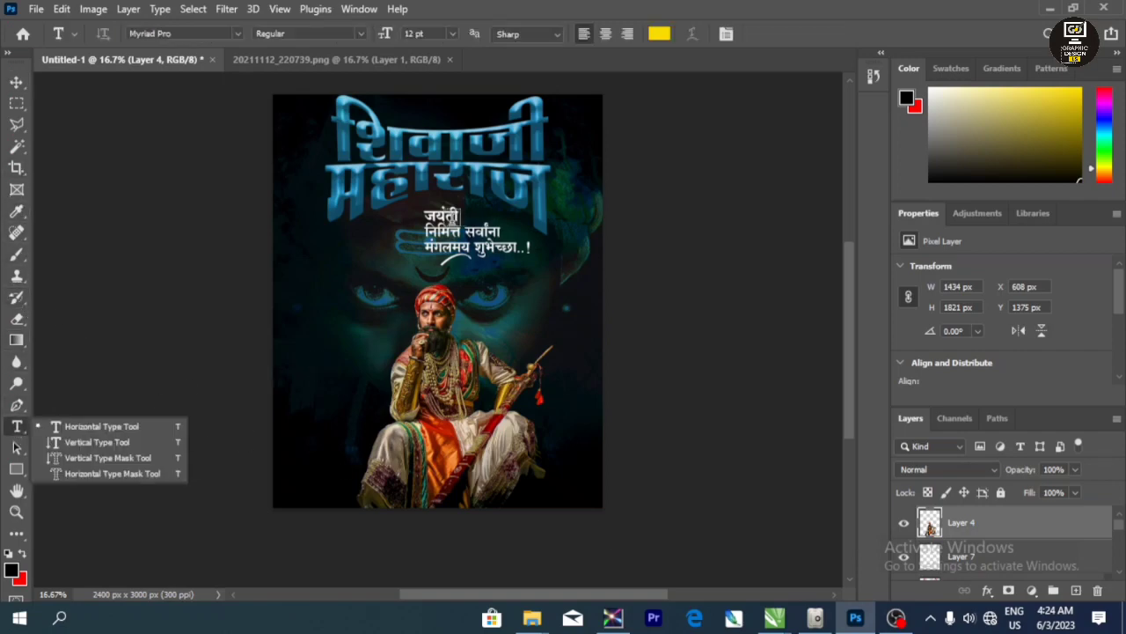
click(370, 358)
click(369, 358)
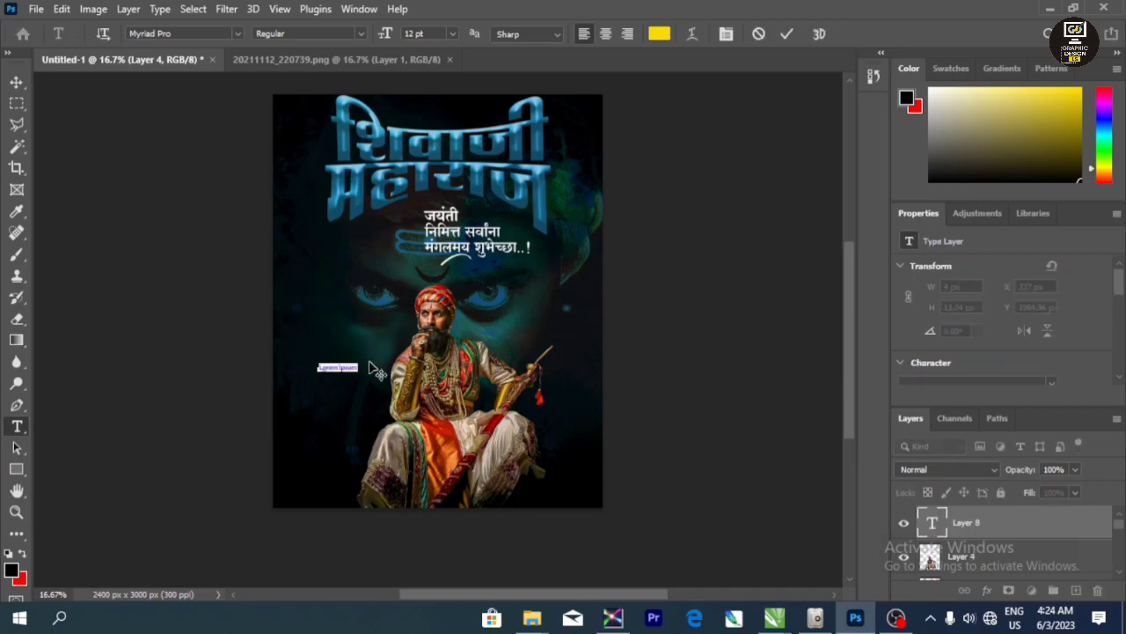
key(ctrl+v)
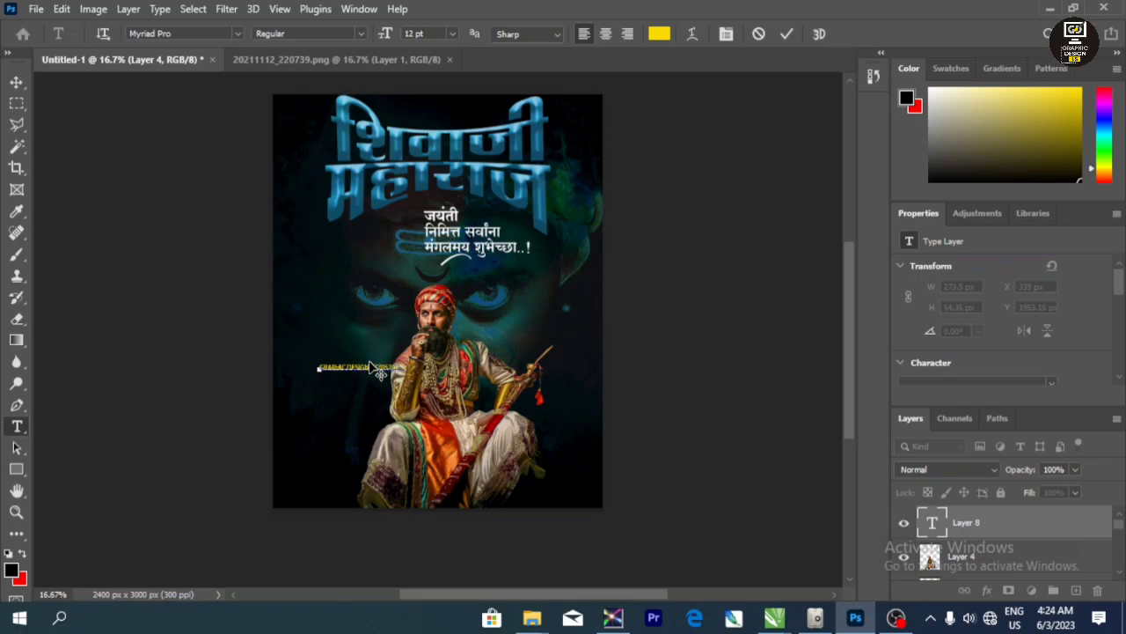
key(ctrl+Return)
key(v)
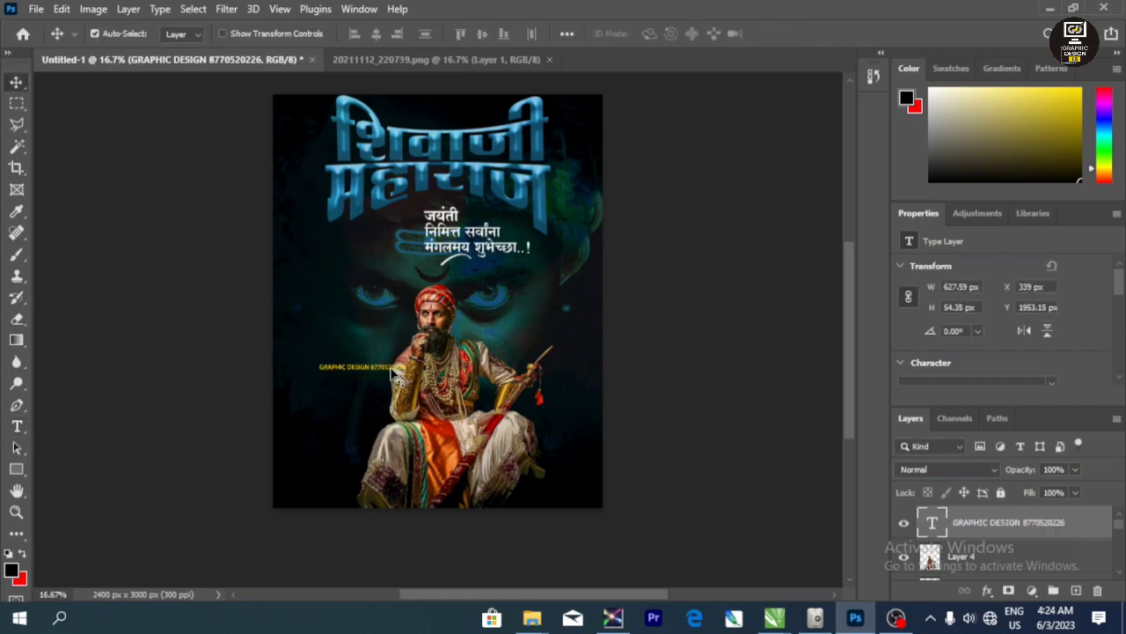
drag(387, 373, 553, 349)
scroll(554, 348, up, 1)
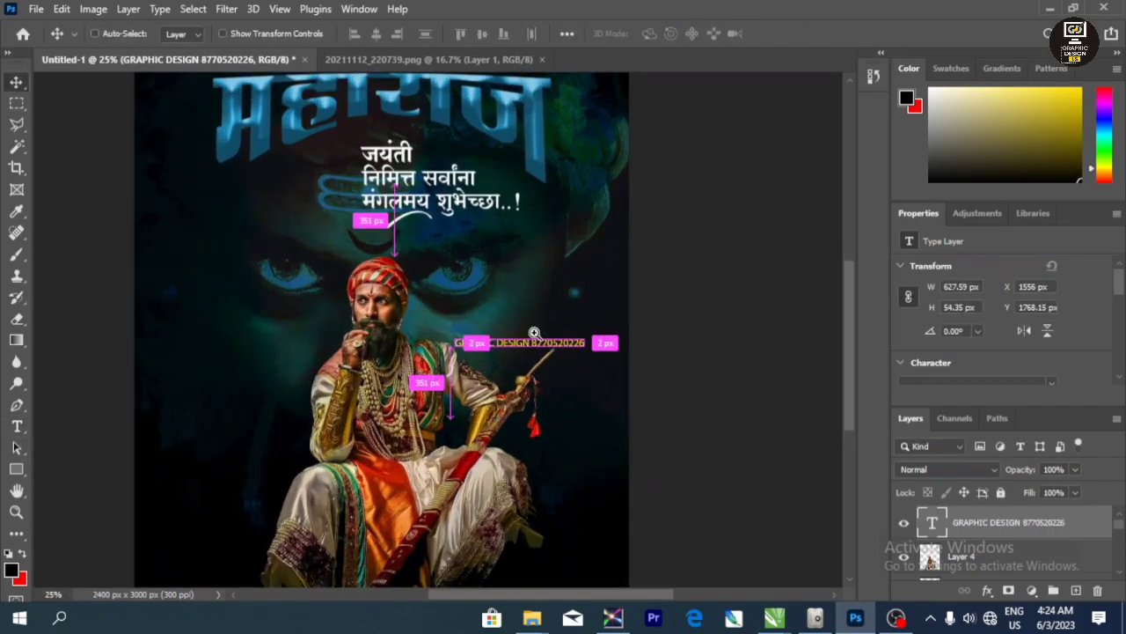
- Rotate the credit line 90° clockwise and move it to the poster's right edge
key(ctrl+t)
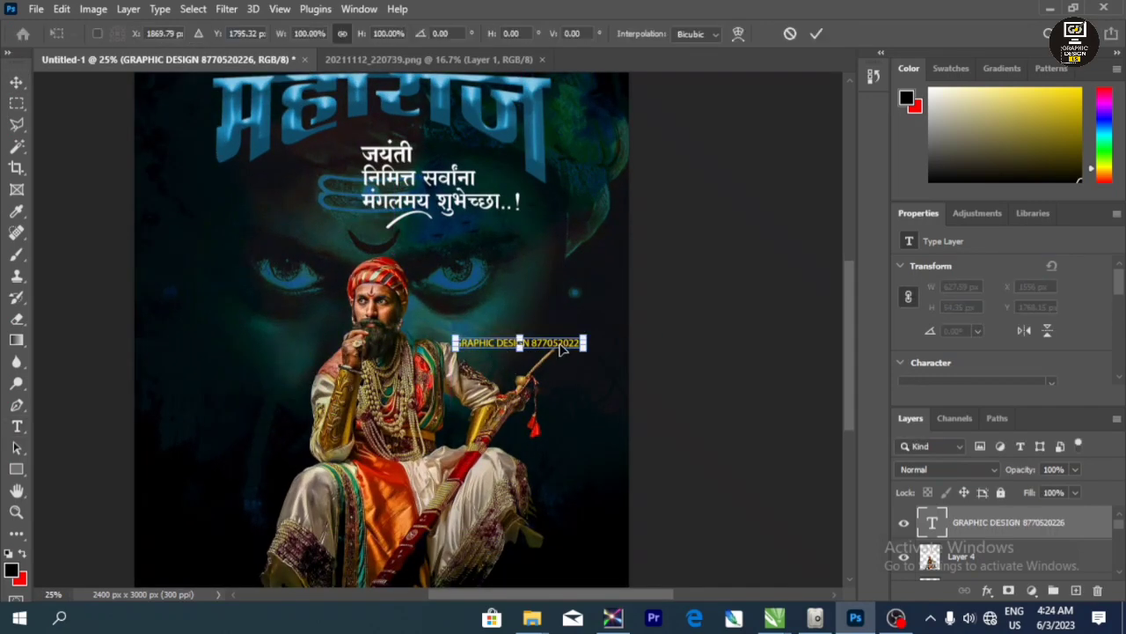
right_click(564, 349)
click(634, 539)
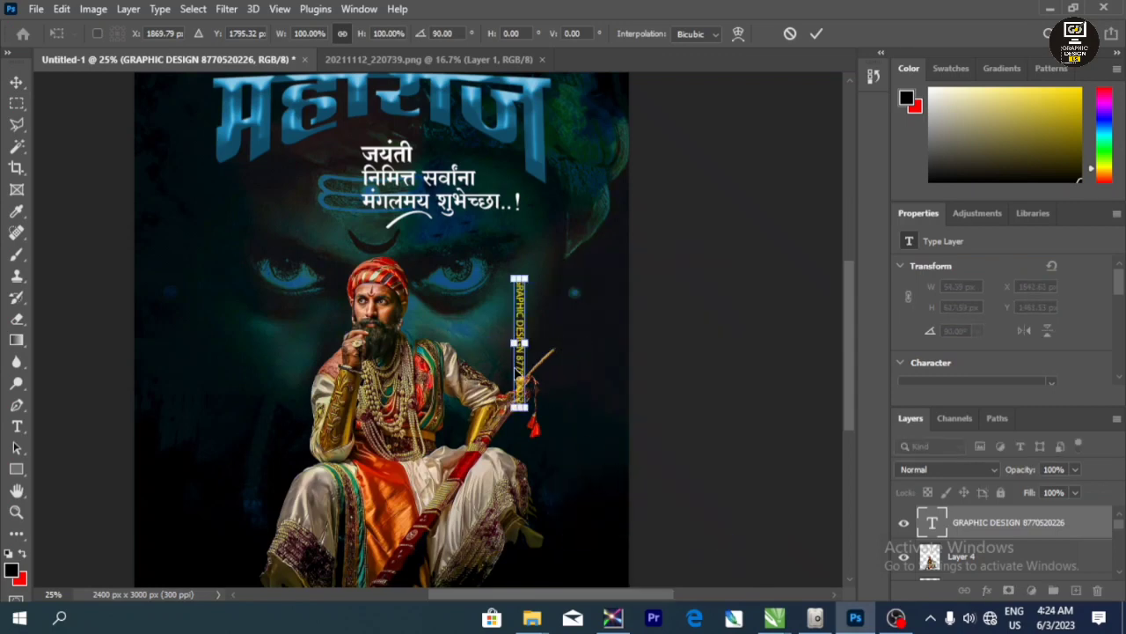
key(Return)
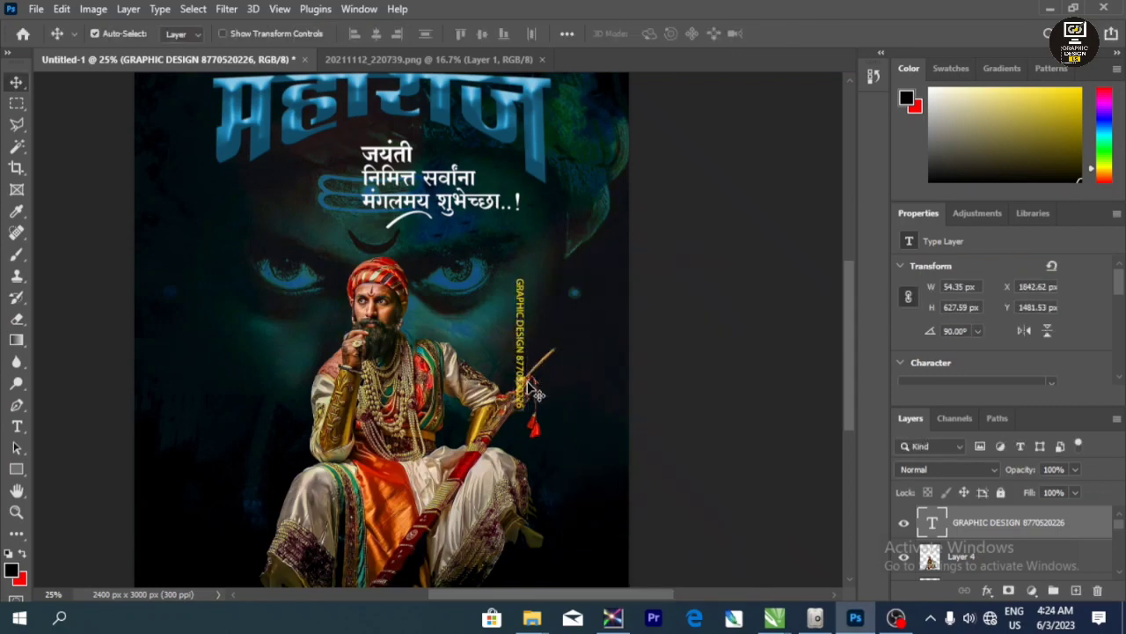
drag(531, 390, 618, 348)
- Insert the label 'Mo.' before the phone number in the vertical credit
key(t)
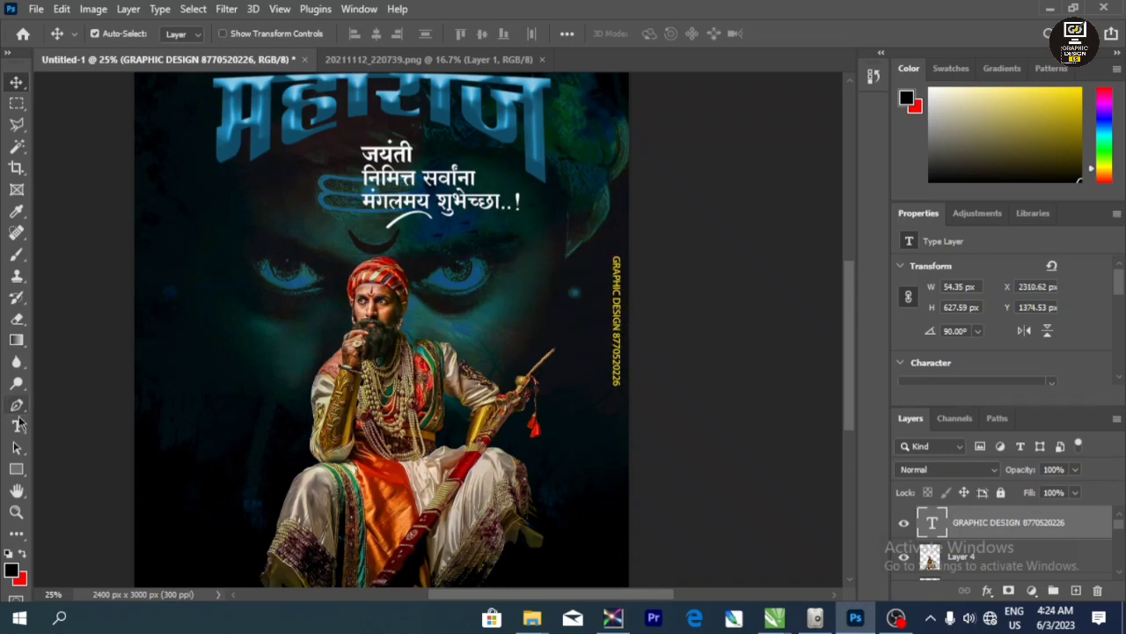
double_click(616, 353)
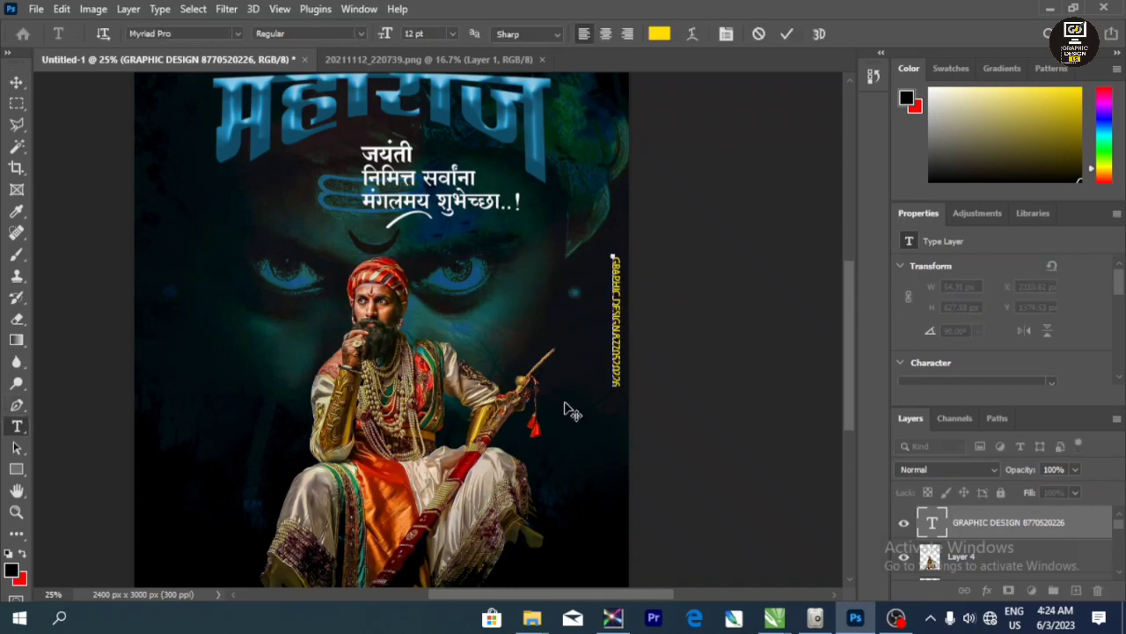
text(Mo.)
click(15, 82)
- Change the credit text colour to white (#ffffff)
click(16, 427)
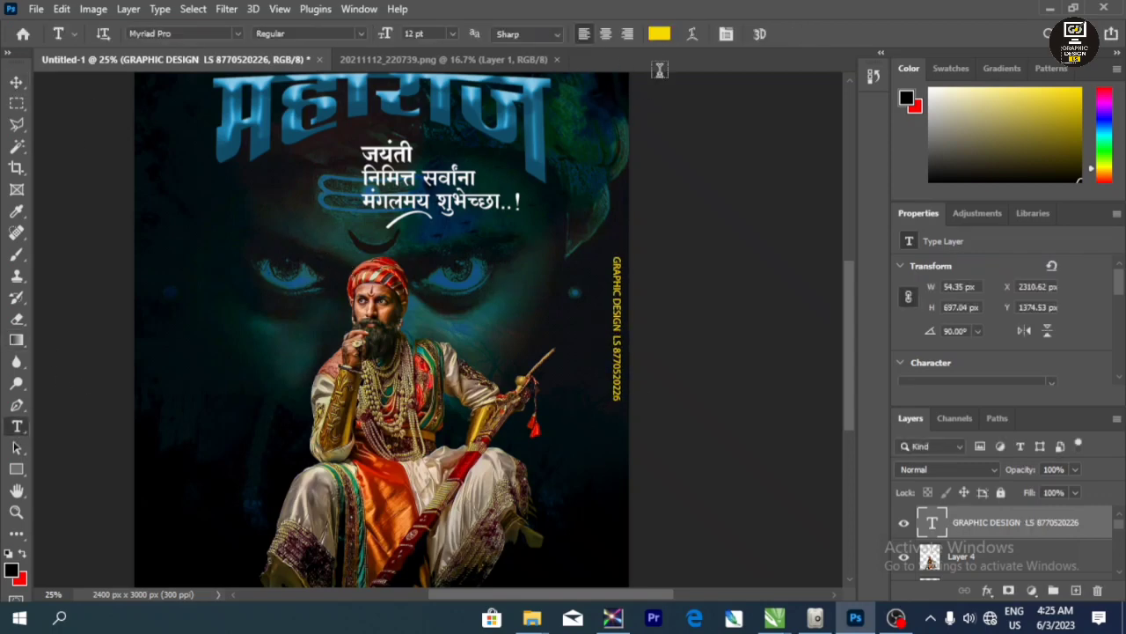
click(647, 33)
text(ffffff)
click(713, 108)
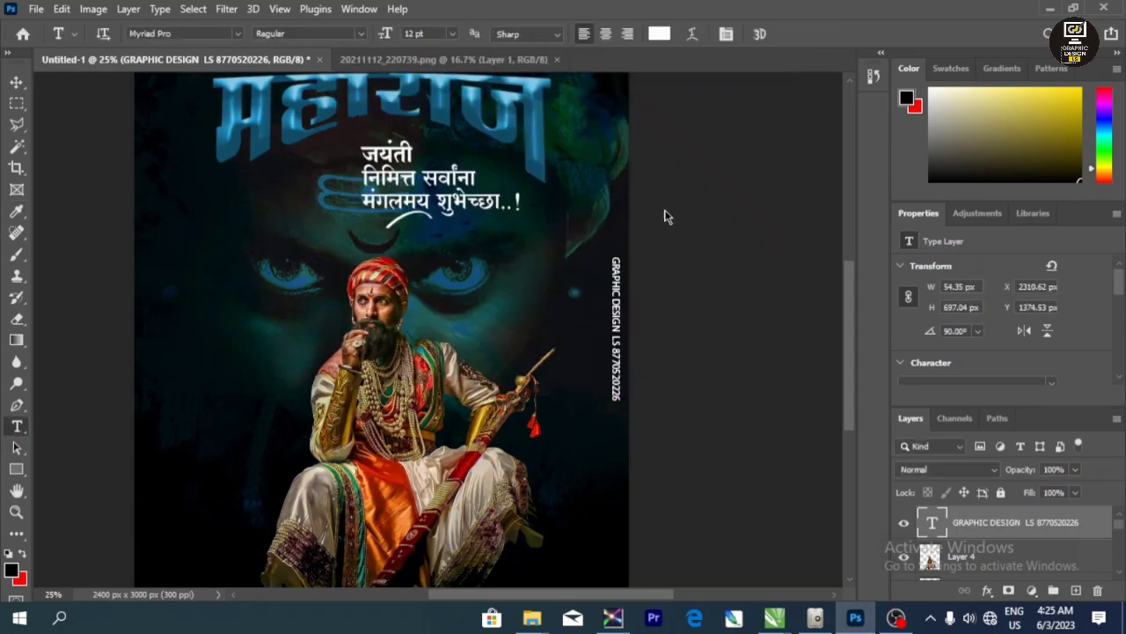
key(v)
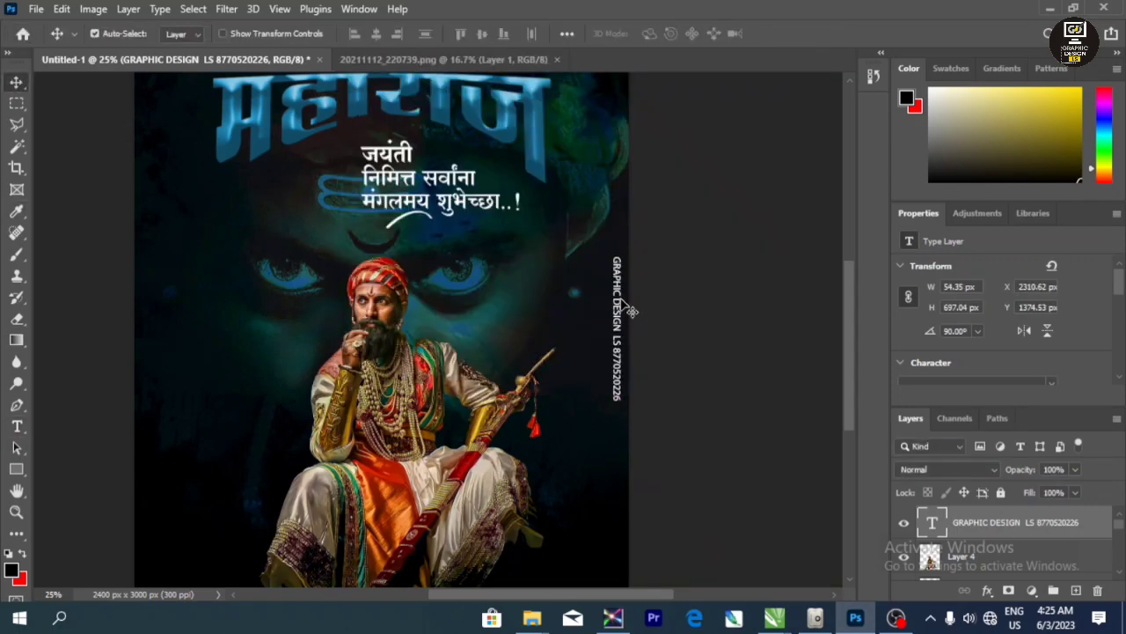
scroll(628, 301, up, 3)
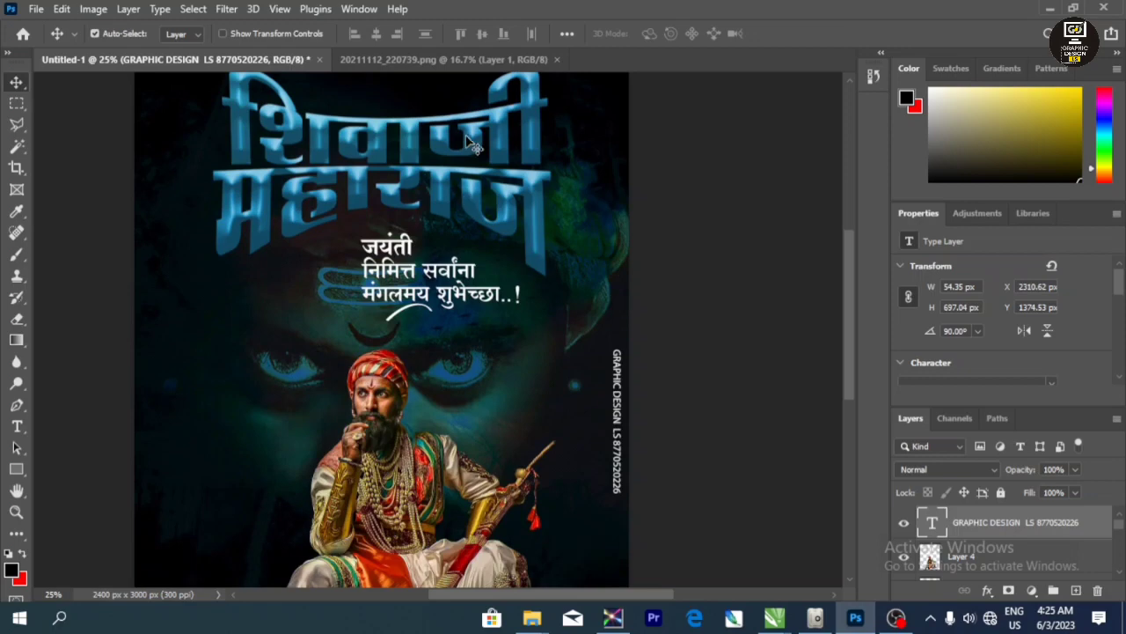
- Select the title layer, then the Marathi greeting layer in the Layers panel
click(473, 143)
click(447, 280)
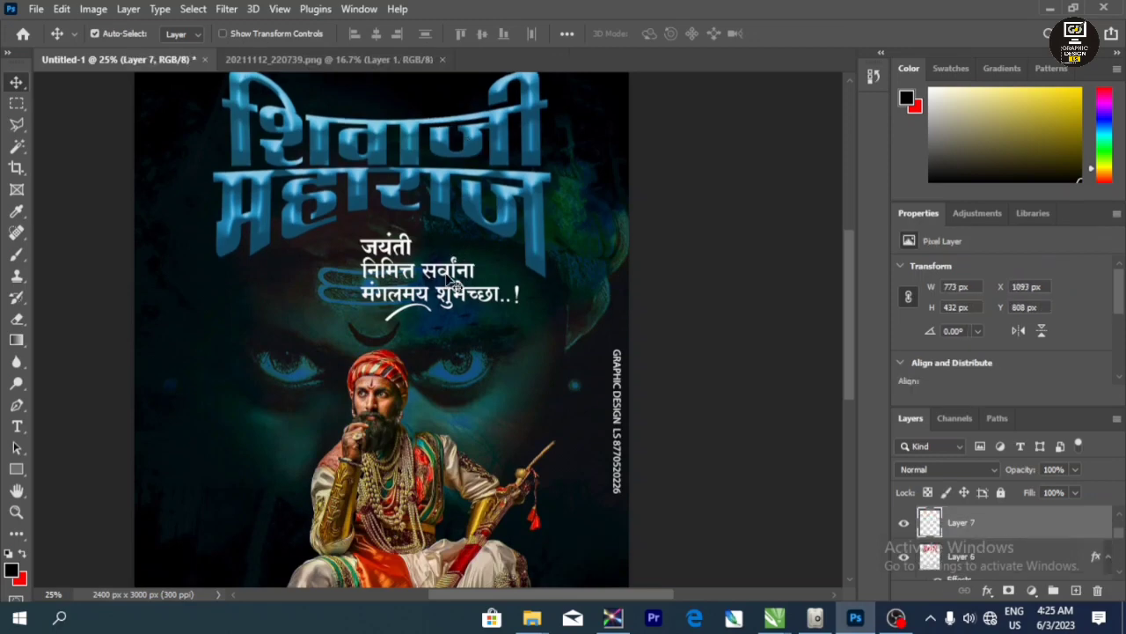
drag(449, 280, 449, 279)
scroll(451, 299, down, 2)
scroll(452, 312, down, 1)
scroll(453, 318, down, 1)
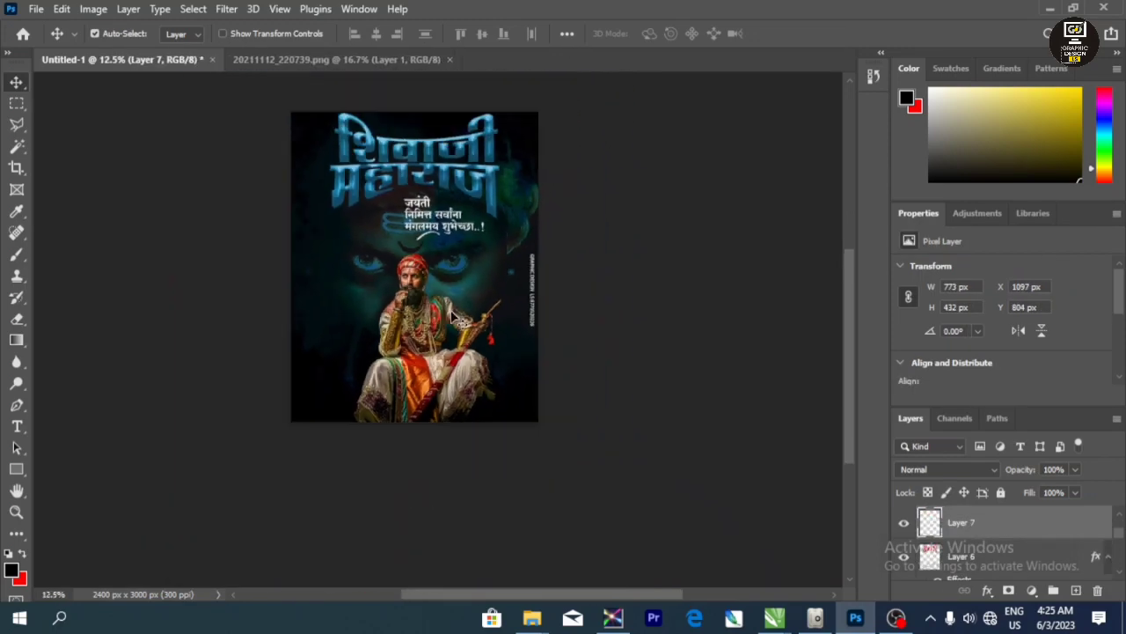
scroll(451, 317, up, 2)
- Stamp all visible content into merged Layer 7, then dismiss the Filter menu unused
key(ctrl+shift+e)
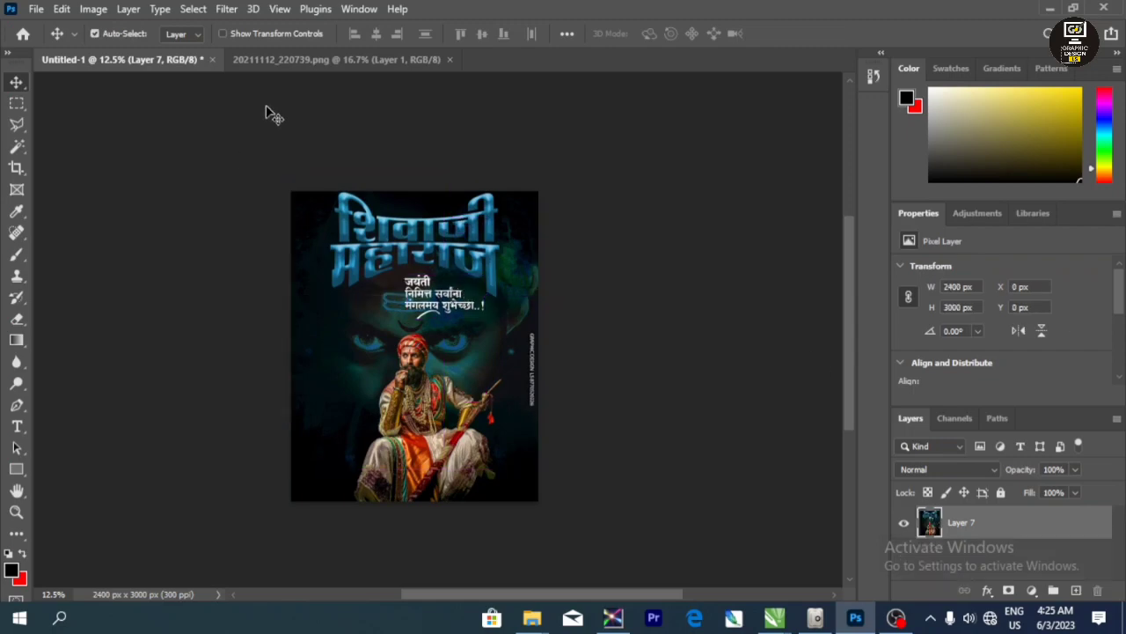
click(221, 10)
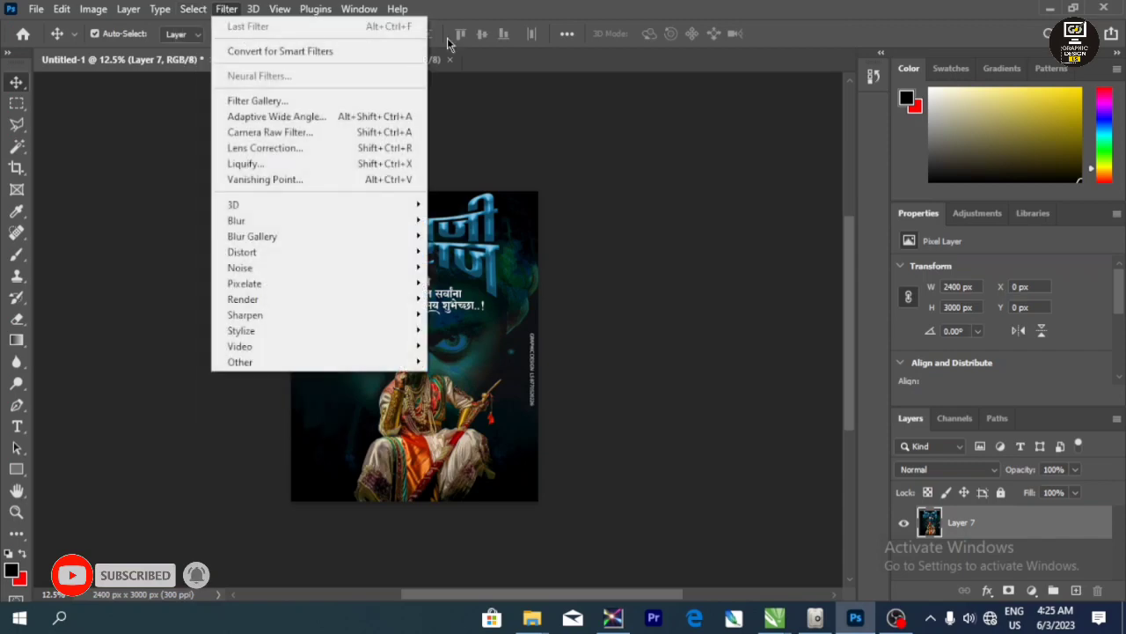
click(565, 46)
scroll(519, 289, down, 1)
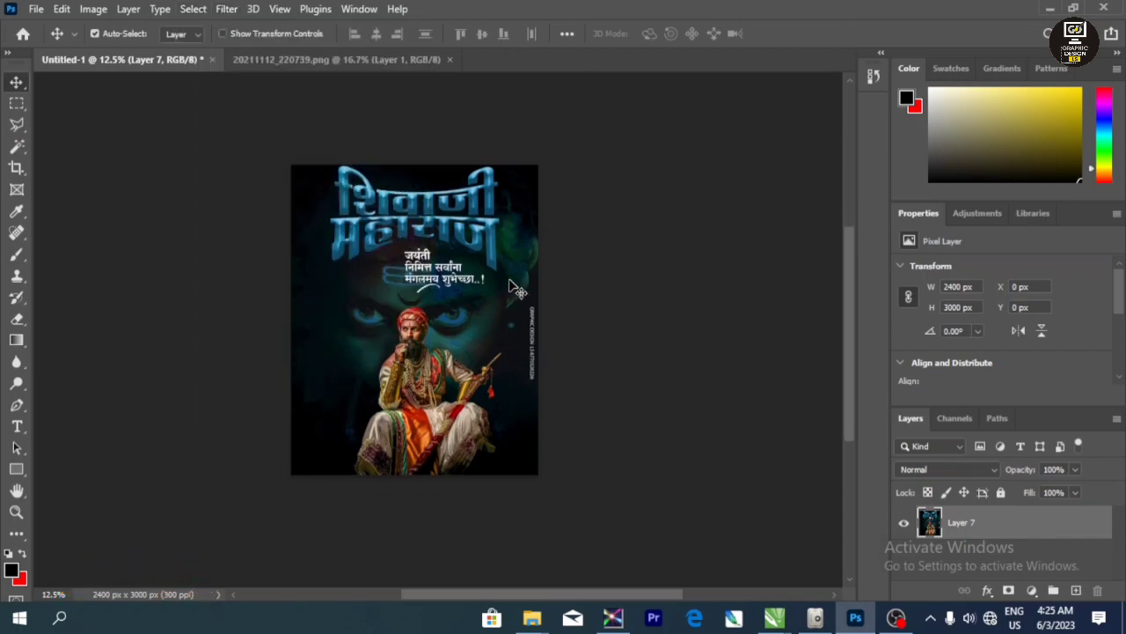